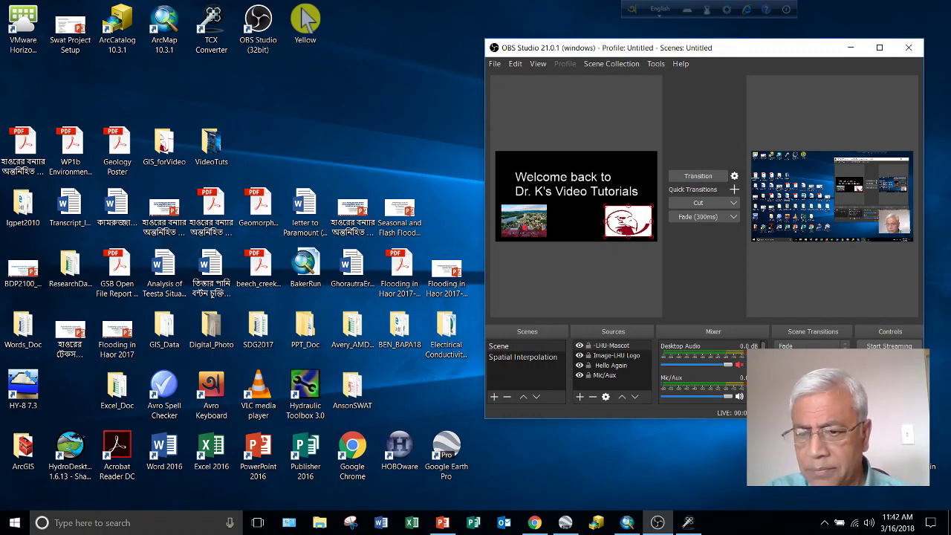
# Minimize OBS Studio so the Windows desktop and webcam overlay show.
pyautogui.click(850, 51)
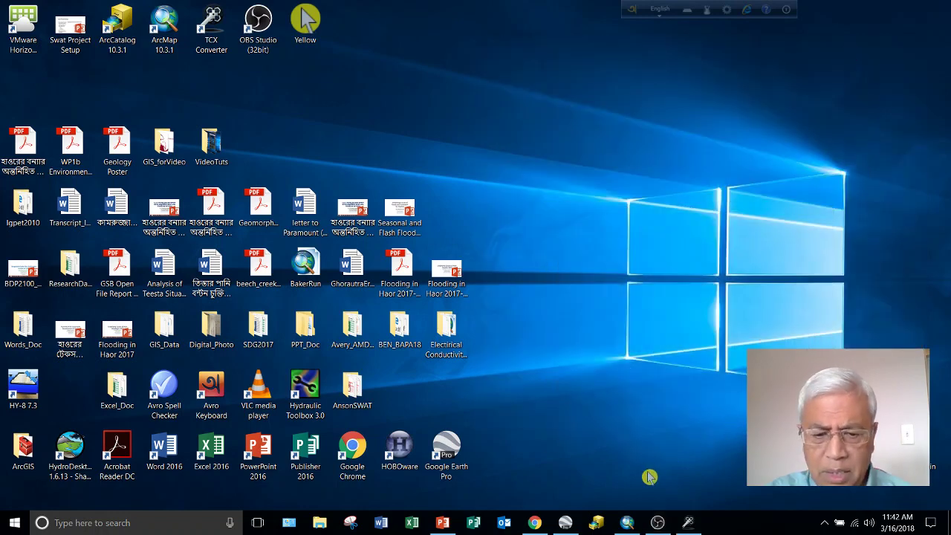
# Bring up the Wallops Island presentation and go to slide 2, 'Google Earth for Terrain Analysis'.
pyautogui.click(442, 522)
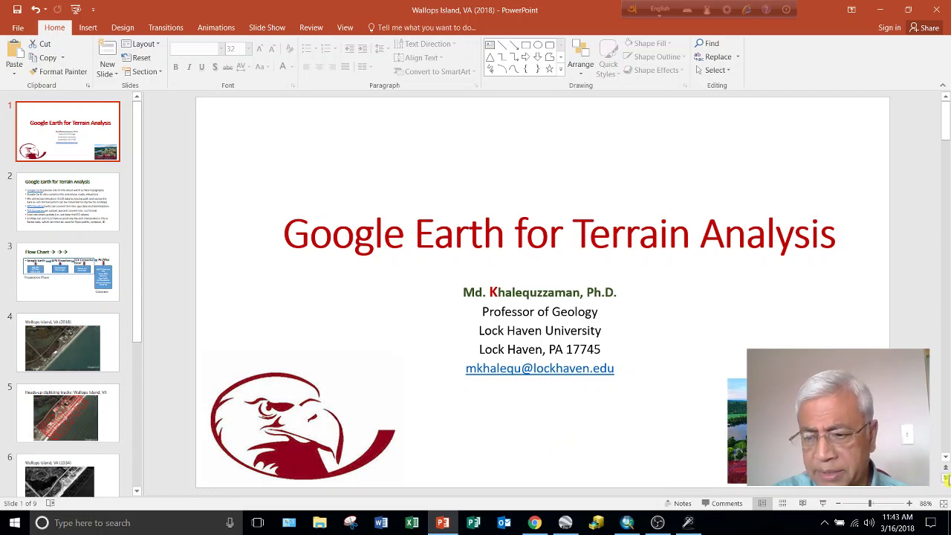
pyautogui.click(946, 460)
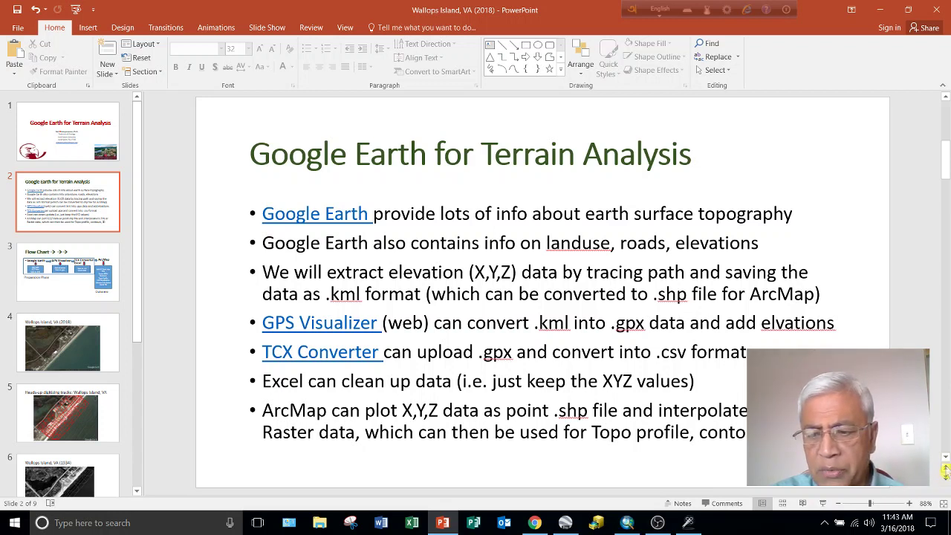
# Advance to slide 3, the 'Flow Chart' of the Google Earth to ArcMap workflow.
pyautogui.click(946, 460)
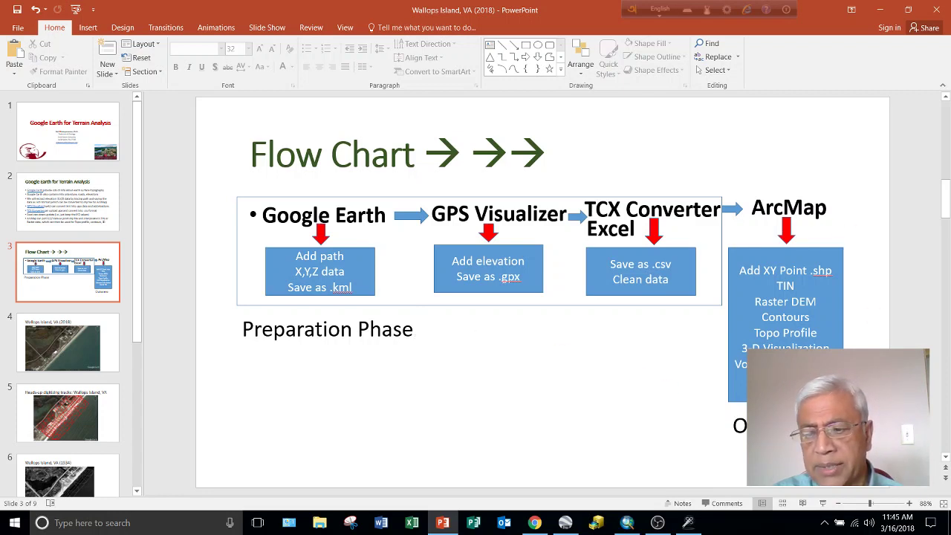
# Page through to slide 5 on Wallops Island digitizing tracks, then switch to Google Earth Pro.
pyautogui.click(945, 461)
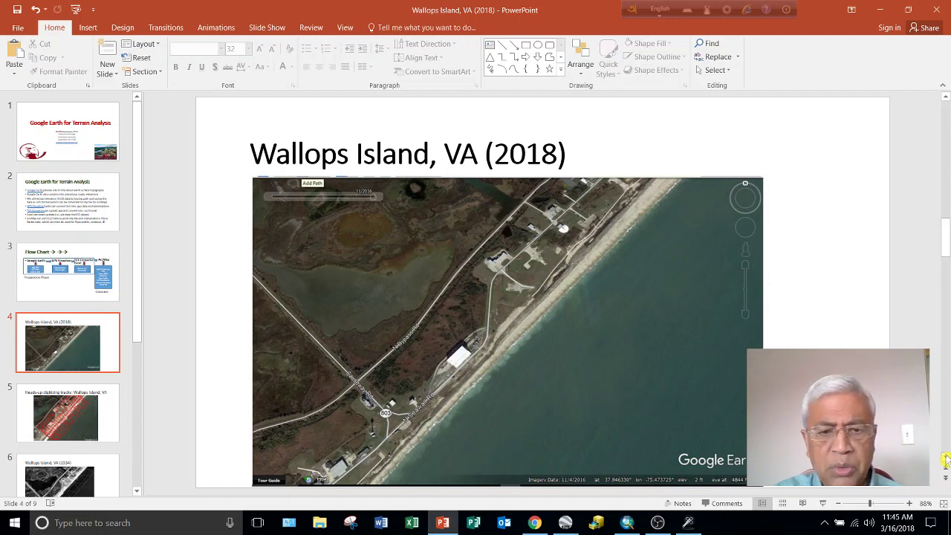
pyautogui.scroll(-1, 944, 462)
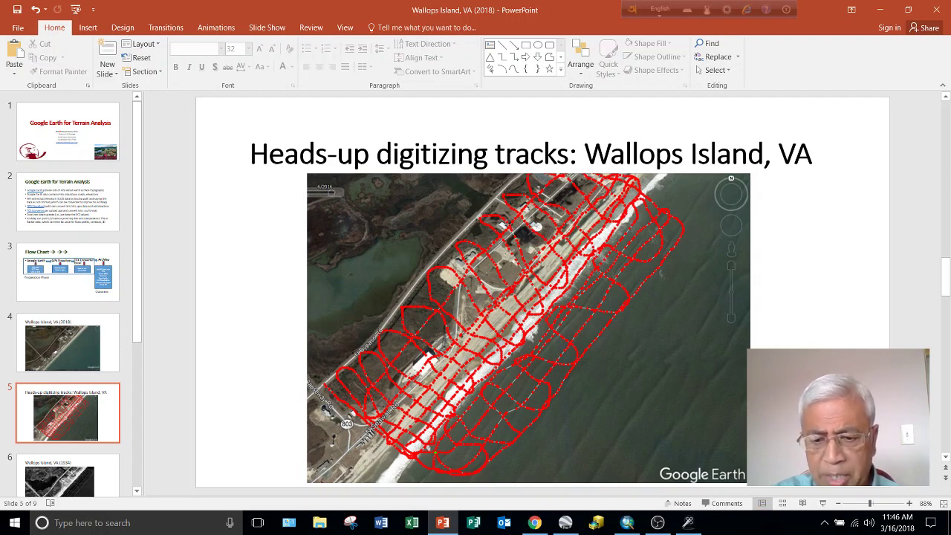
pyautogui.click(566, 524)
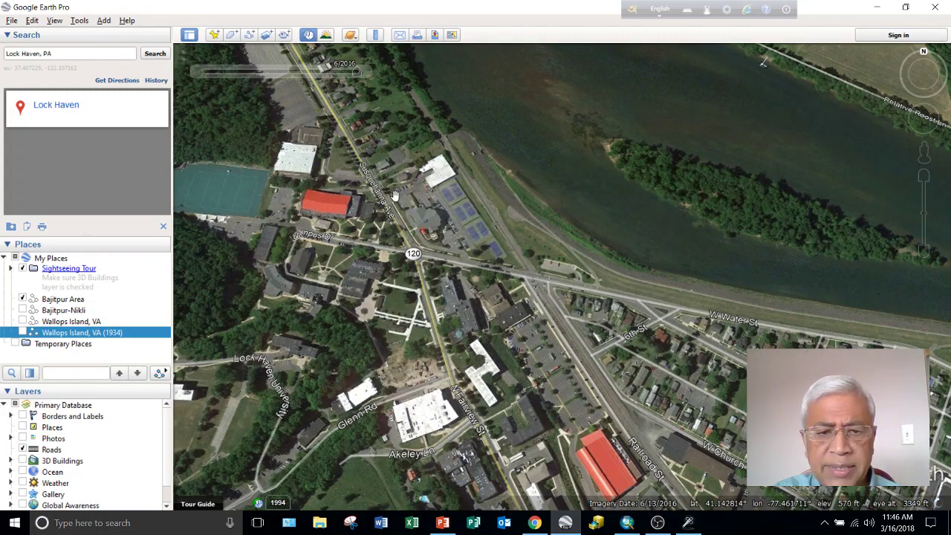
# Slide Lock Haven's historical imagery back to 1994, then forward to the 8/30/2012 scene.
pyautogui.moveTo(389, 77)
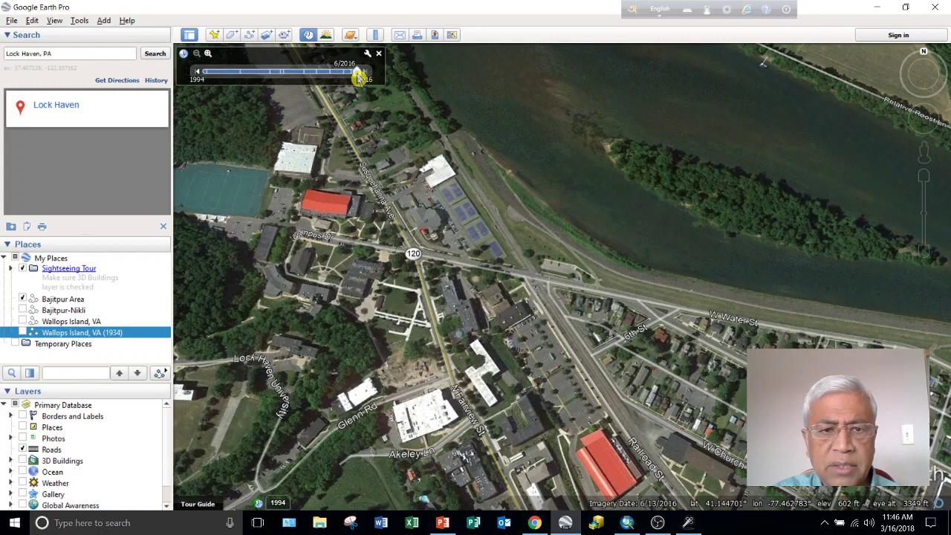
pyautogui.moveTo(359, 77); pyautogui.dragTo(203, 83)
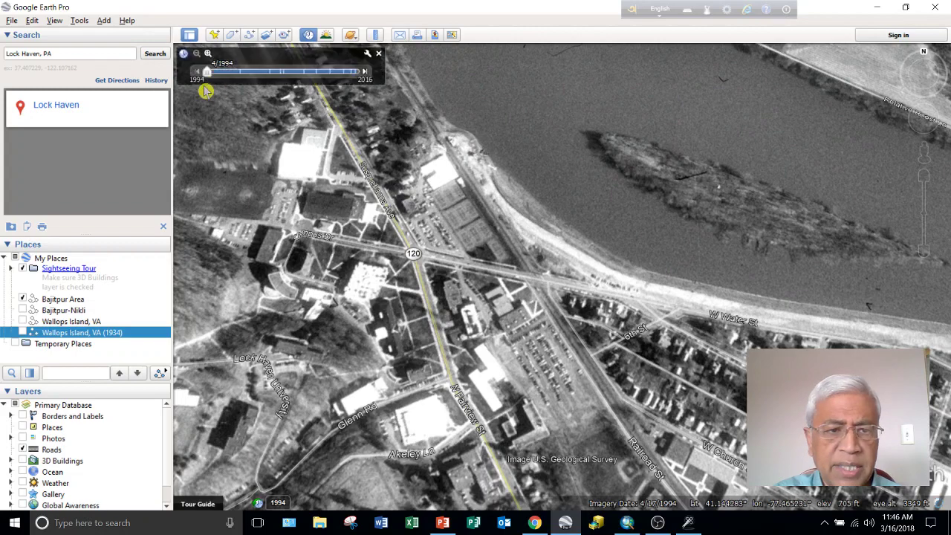
pyautogui.moveTo(204, 74); pyautogui.dragTo(330, 80)
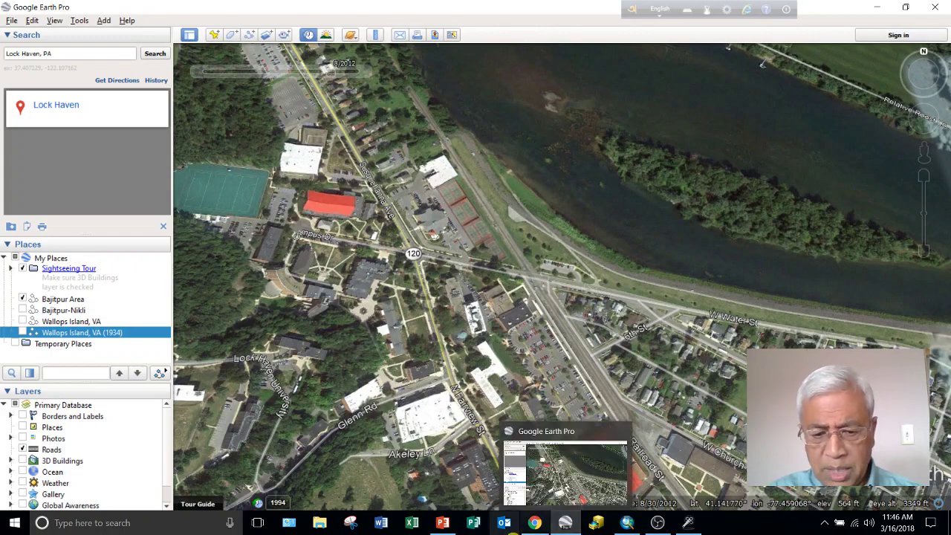
pyautogui.moveTo(565, 524)
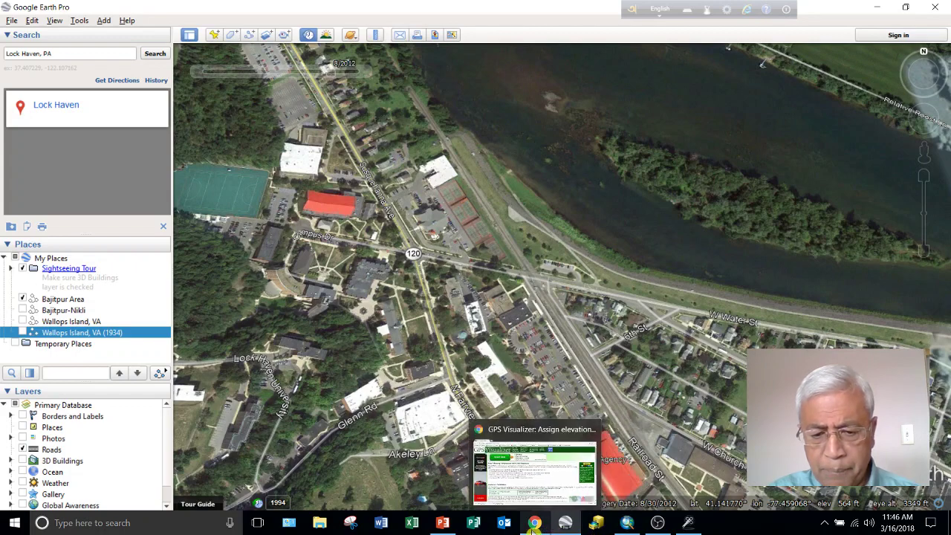
pyautogui.click(534, 527)
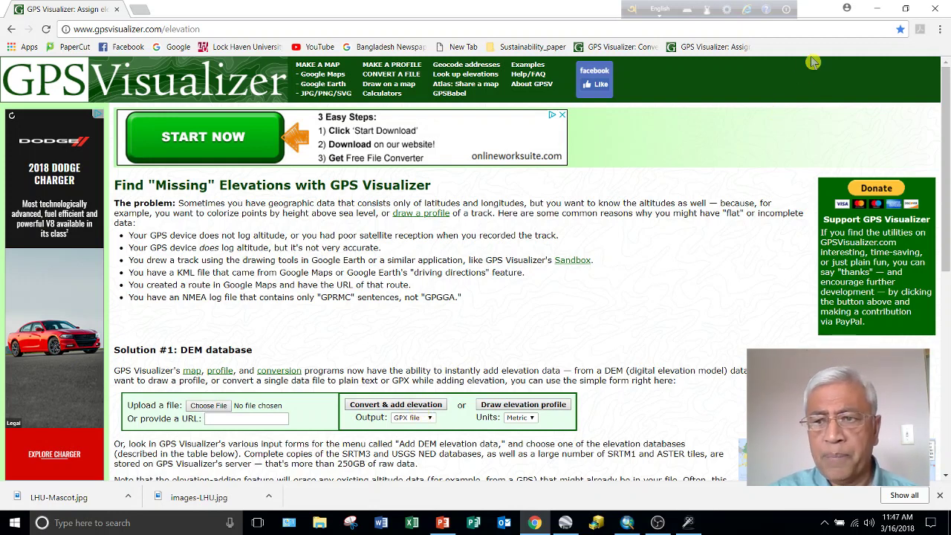
pyautogui.click(877, 11)
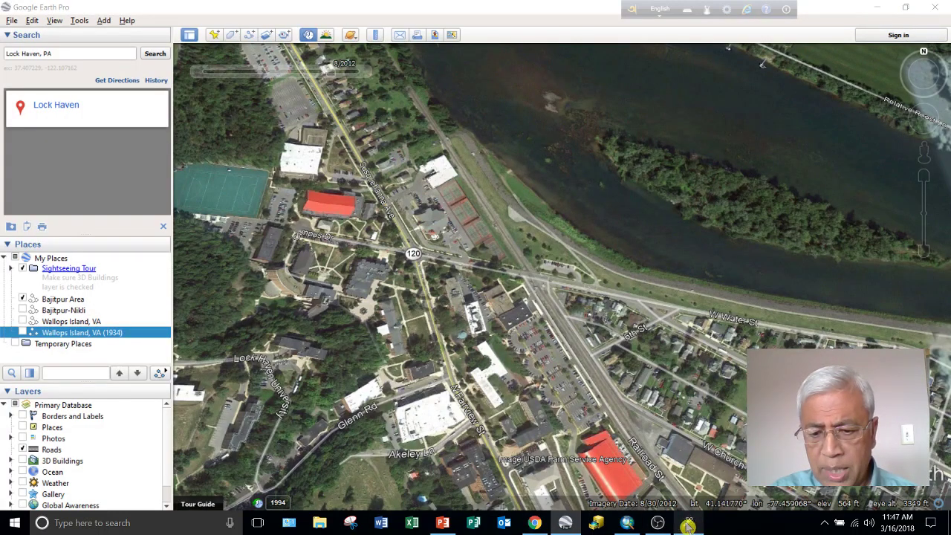
pyautogui.click(688, 523)
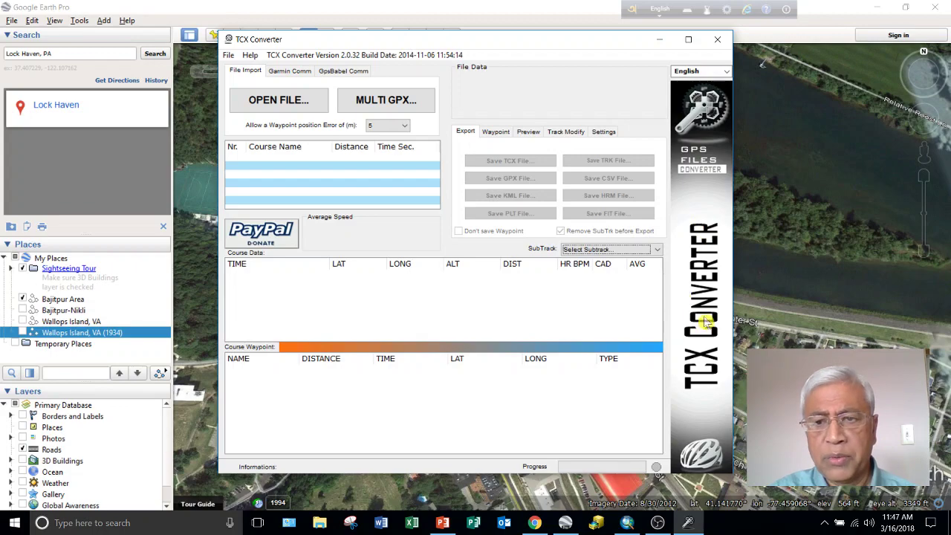
pyautogui.click(658, 41)
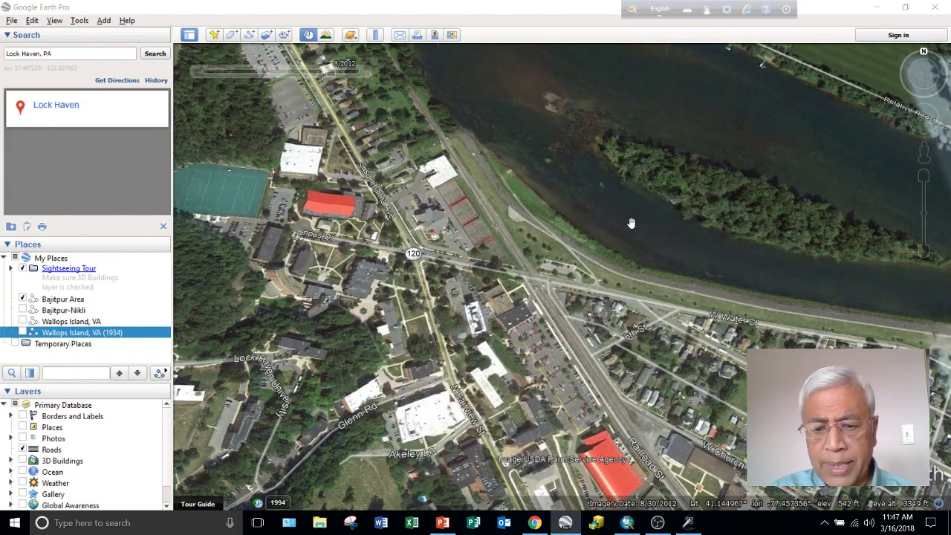
pyautogui.click(624, 525)
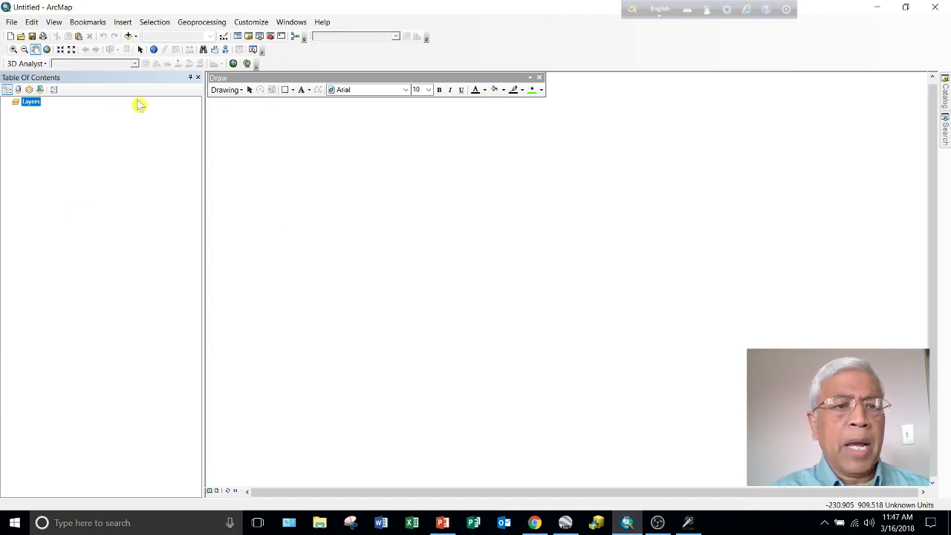
pyautogui.click(252, 24)
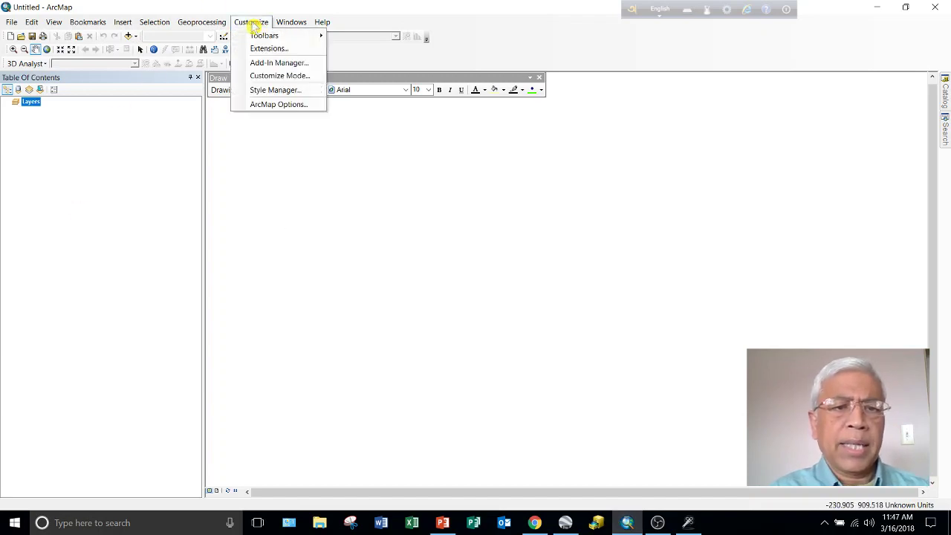
pyautogui.moveTo(260, 37)
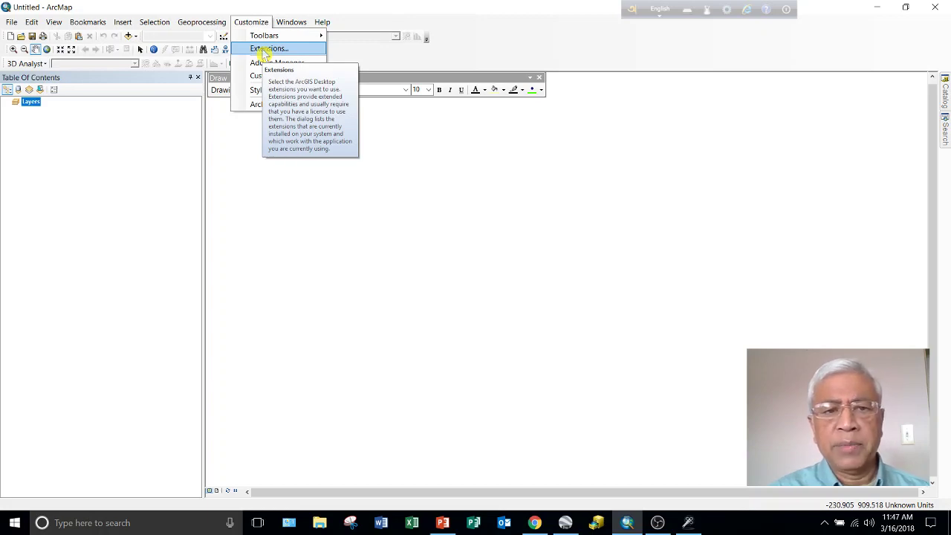
pyautogui.click(877, 9)
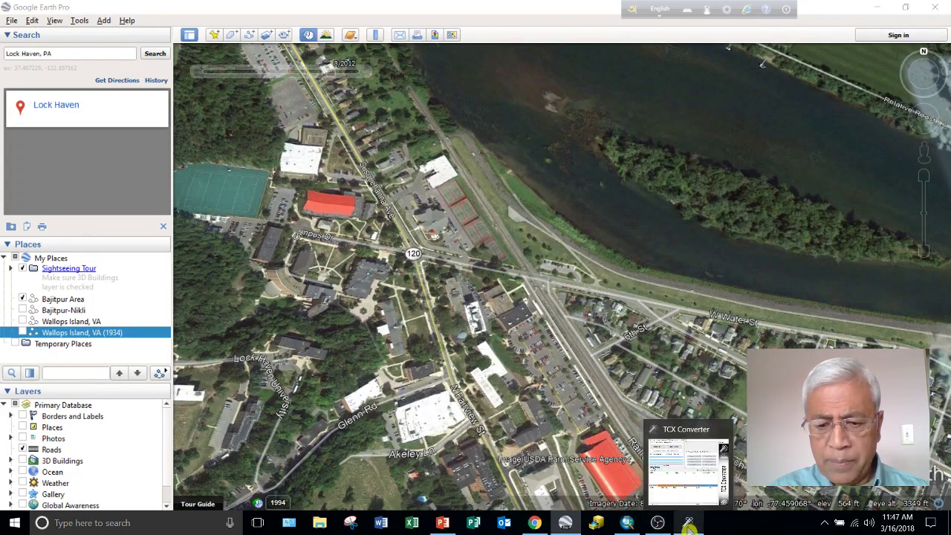
pyautogui.click(563, 527)
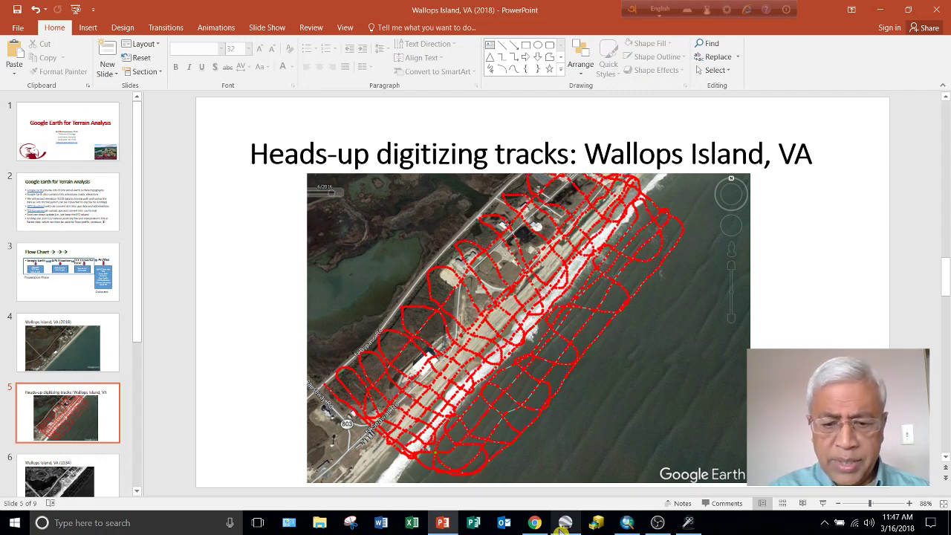
pyautogui.click(566, 526)
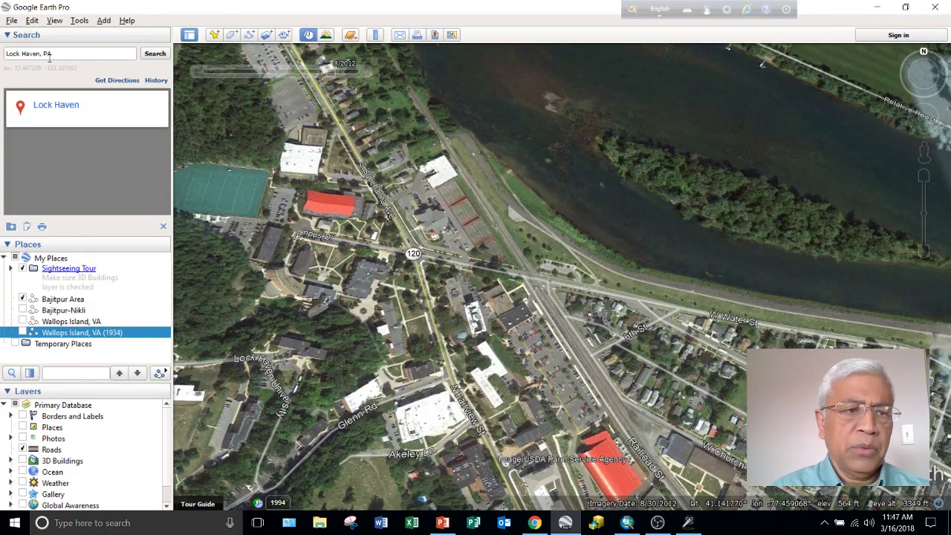
pyautogui.moveTo(60, 52); pyautogui.dragTo(1, 56)
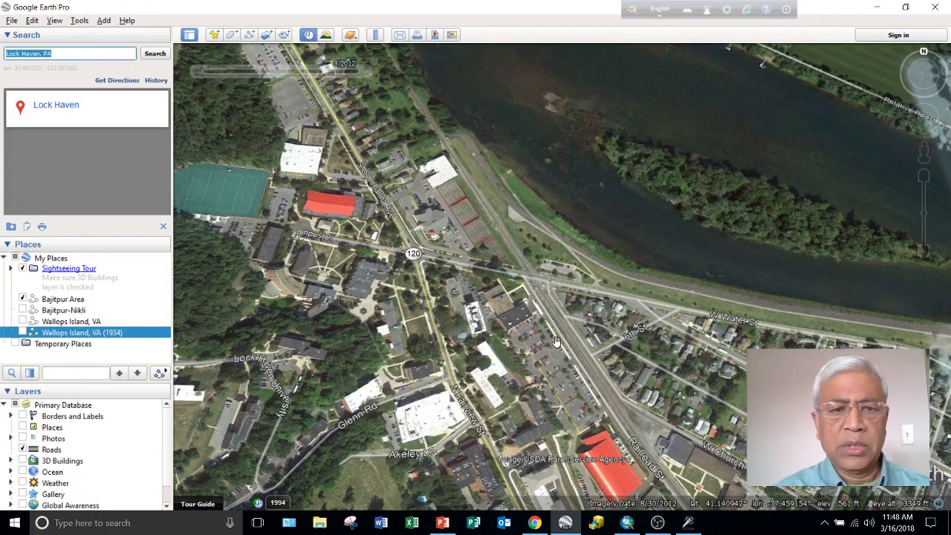
# Start a new path and lay its first points from the red-roofed building toward the river bank.
pyautogui.click(249, 38)
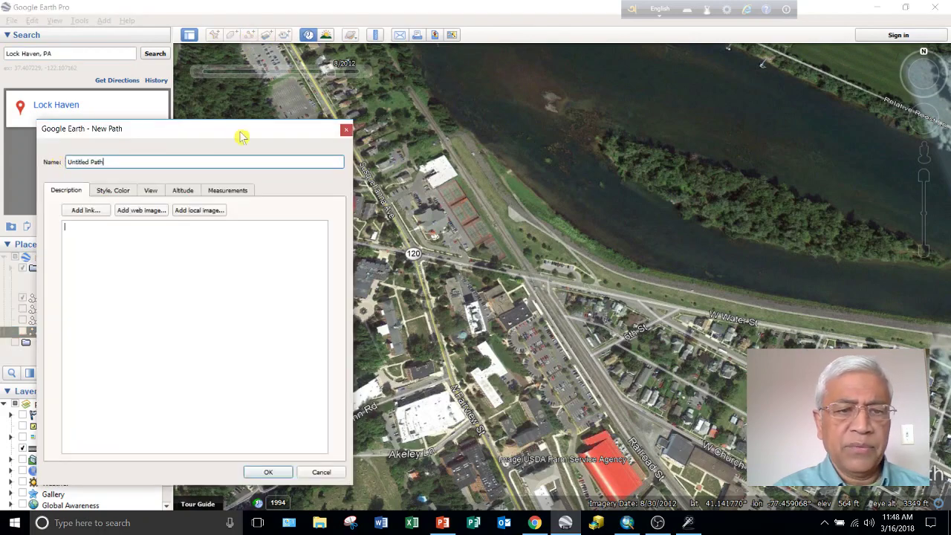
pyautogui.moveTo(241, 137); pyautogui.dragTo(36, 167)
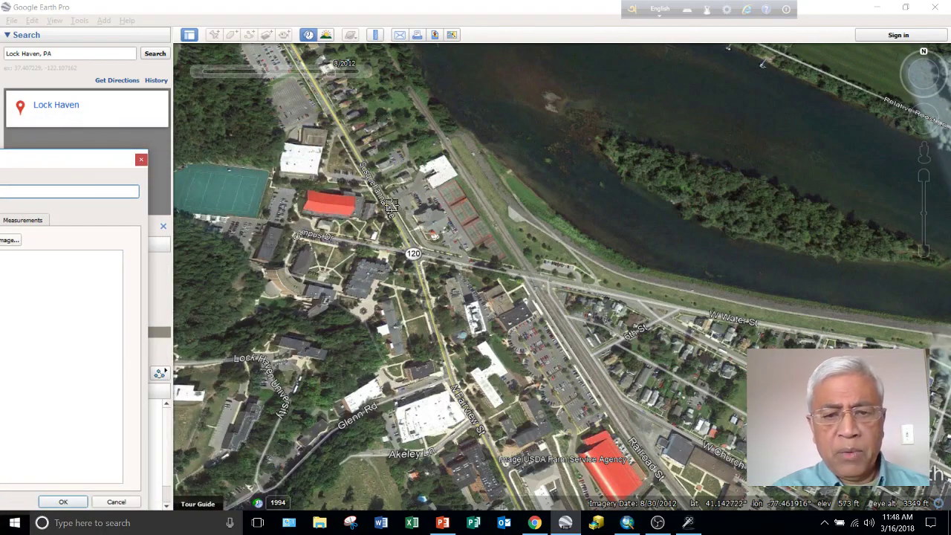
pyautogui.click(309, 180)
pyautogui.click(328, 179)
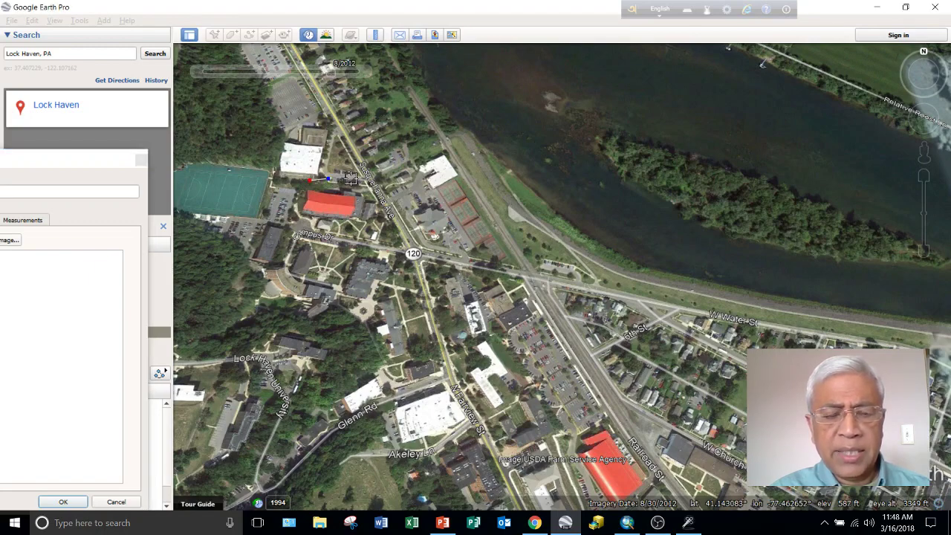
pyautogui.click(350, 180)
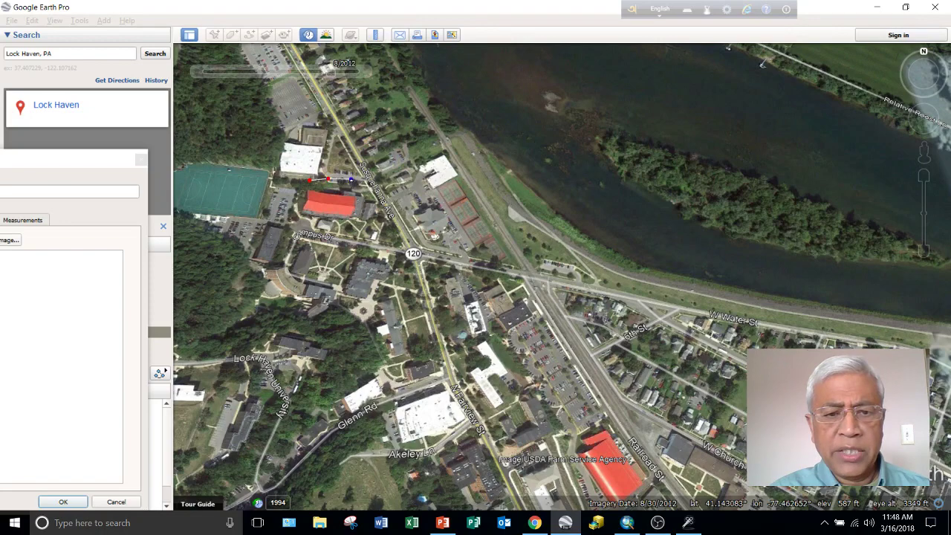
pyautogui.click(379, 176)
# Continue the path across the river to the island, back along the bank and west across campus.
pyautogui.click(419, 177)
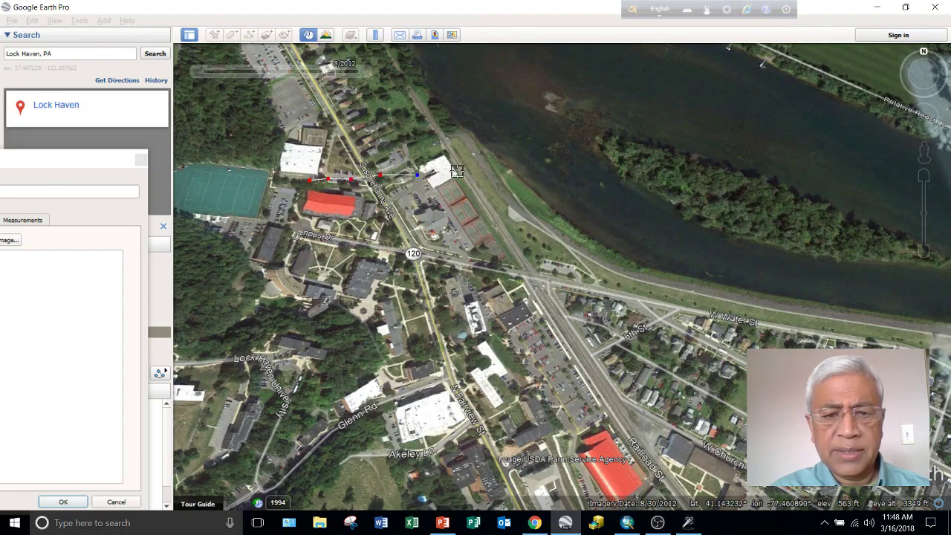
pyautogui.click(457, 172)
pyautogui.click(492, 164)
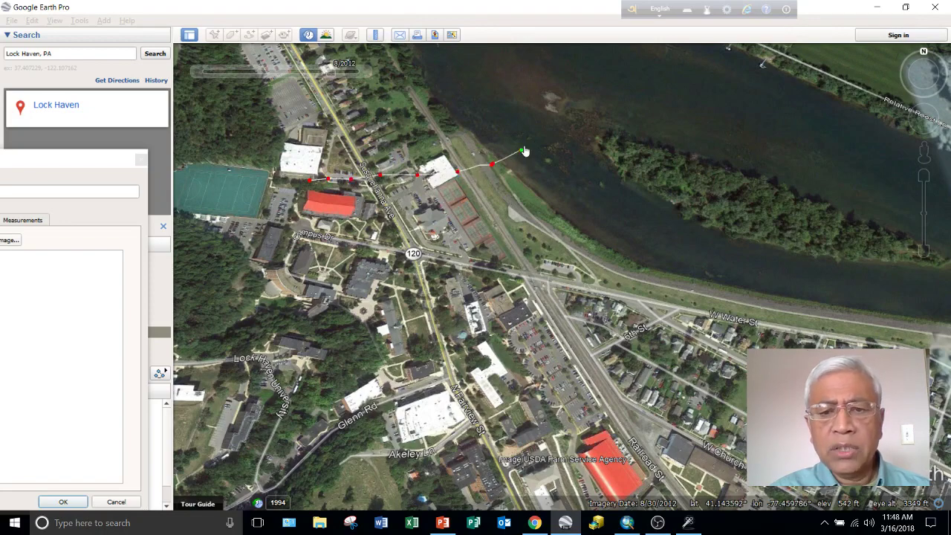
pyautogui.click(520, 151)
pyautogui.click(544, 120)
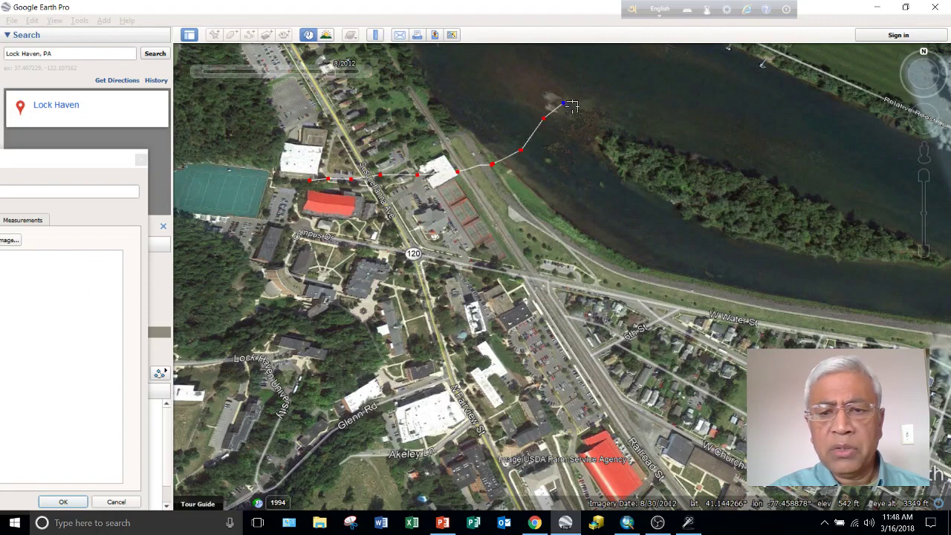
pyautogui.click(571, 108)
pyautogui.click(580, 138)
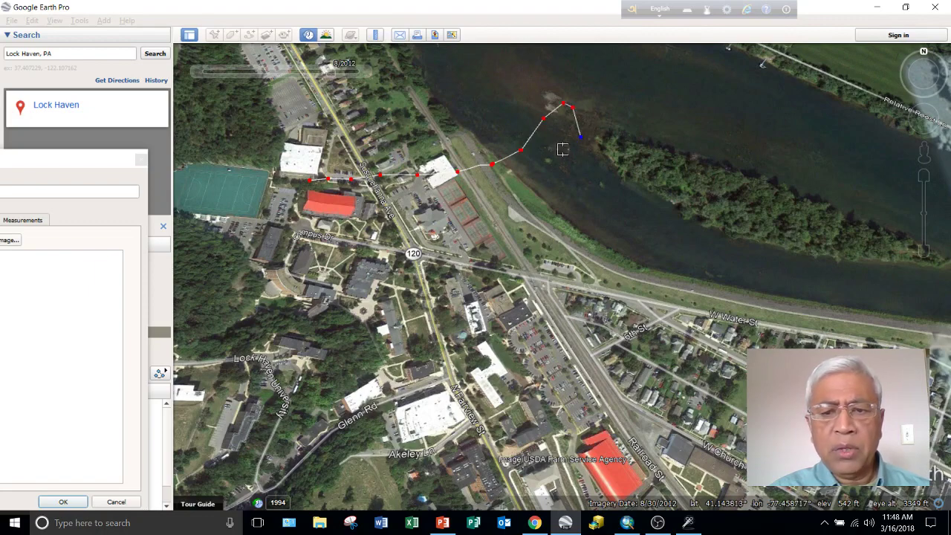
pyautogui.moveTo(561, 151); pyautogui.dragTo(497, 187)
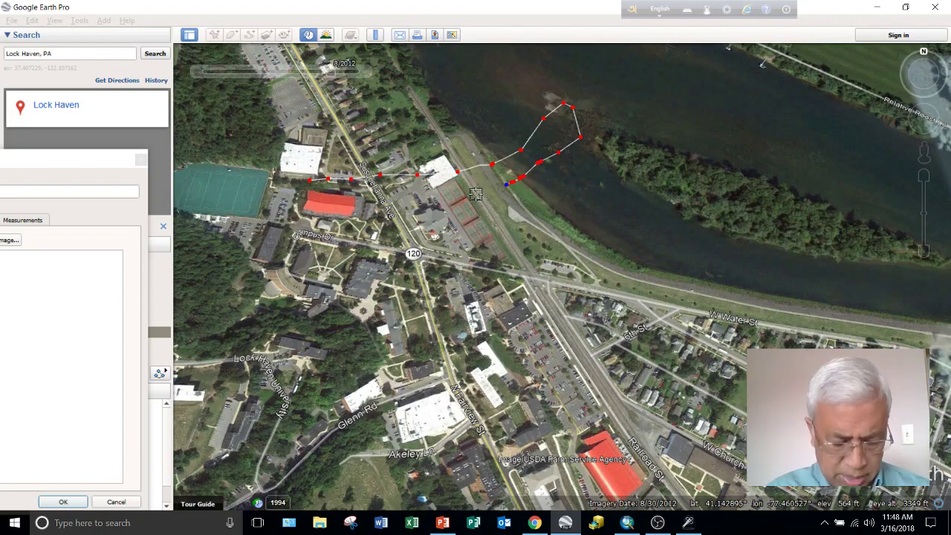
pyautogui.click(475, 194)
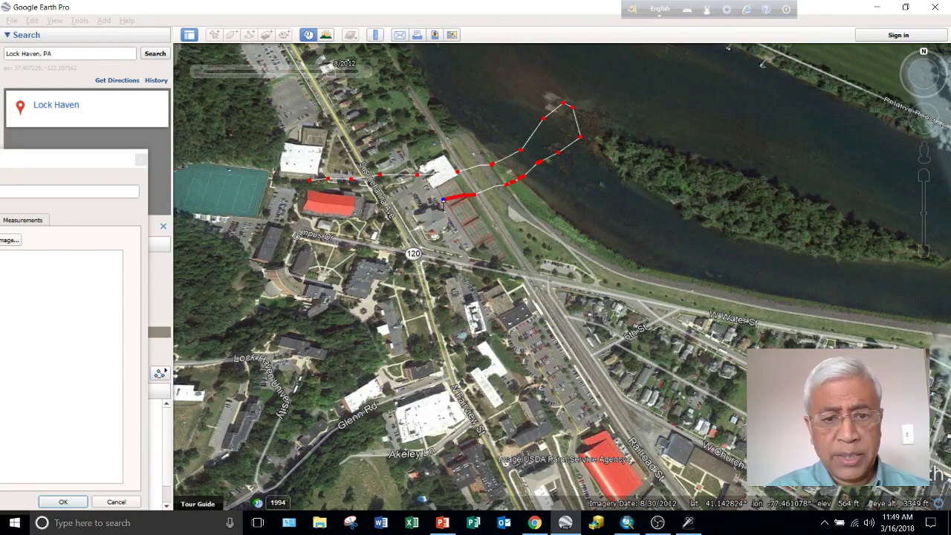
pyautogui.moveTo(426, 206)
pyautogui.mouseDown()
pyautogui.moveTo(323, 211)
pyautogui.moveTo(302, 227)
pyautogui.moveTo(299, 245)
pyautogui.moveTo(348, 259)
pyautogui.moveTo(449, 235)
pyautogui.moveTo(499, 209)
pyautogui.moveTo(572, 203)
pyautogui.moveTo(574, 216)
pyautogui.moveTo(561, 249)
pyautogui.moveTo(388, 274)
pyautogui.moveTo(309, 319)
pyautogui.moveTo(445, 337)
pyautogui.moveTo(599, 287)
pyautogui.moveTo(624, 237)
pyautogui.moveTo(637, 157)
pyautogui.moveTo(670, 153)
pyautogui.moveTo(675, 196)
pyautogui.moveTo(648, 247)
pyautogui.moveTo(657, 302)
pyautogui.moveTo(544, 340)
pyautogui.moveTo(501, 367)
pyautogui.moveTo(354, 391)
pyautogui.moveTo(315, 387)
pyautogui.moveTo(274, 276)
pyautogui.moveTo(289, 184)
pyautogui.moveTo(348, 219)
pyautogui.moveTo(400, 324)
pyautogui.moveTo(468, 378)
pyautogui.moveTo(522, 219)
pyautogui.moveTo(487, 154)
pyautogui.moveTo(498, 125)
pyautogui.moveTo(549, 147)
pyautogui.moveTo(596, 210)
pyautogui.mouseUp()
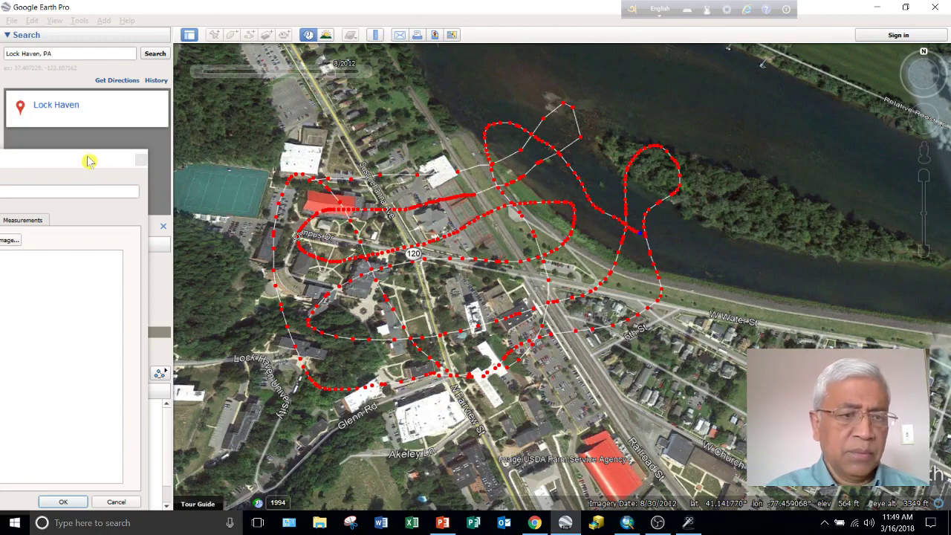
# Bring the New Path dialog fully into view, leaving the name as 'Untitled Path'.
pyautogui.moveTo(112, 162); pyautogui.dragTo(401, 130)
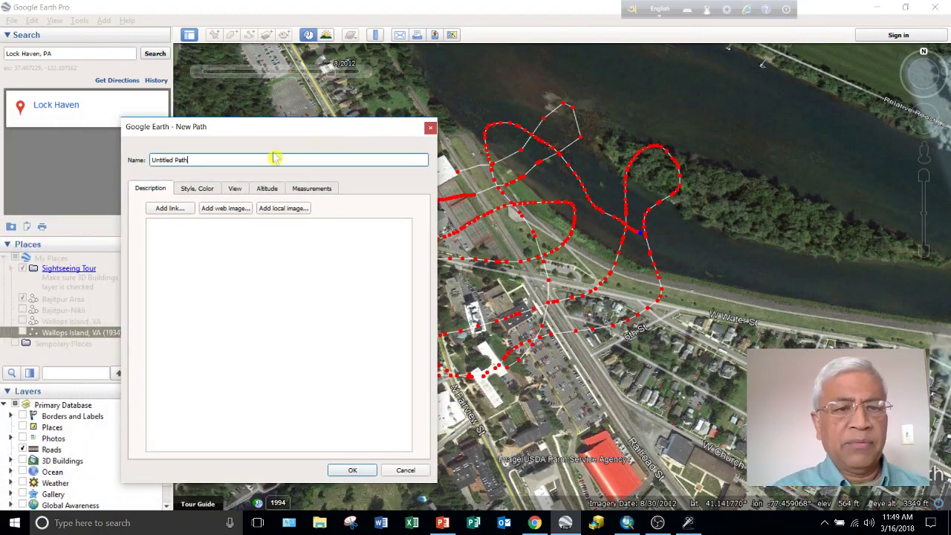
pyautogui.click(183, 159)
pyautogui.press('Tab')
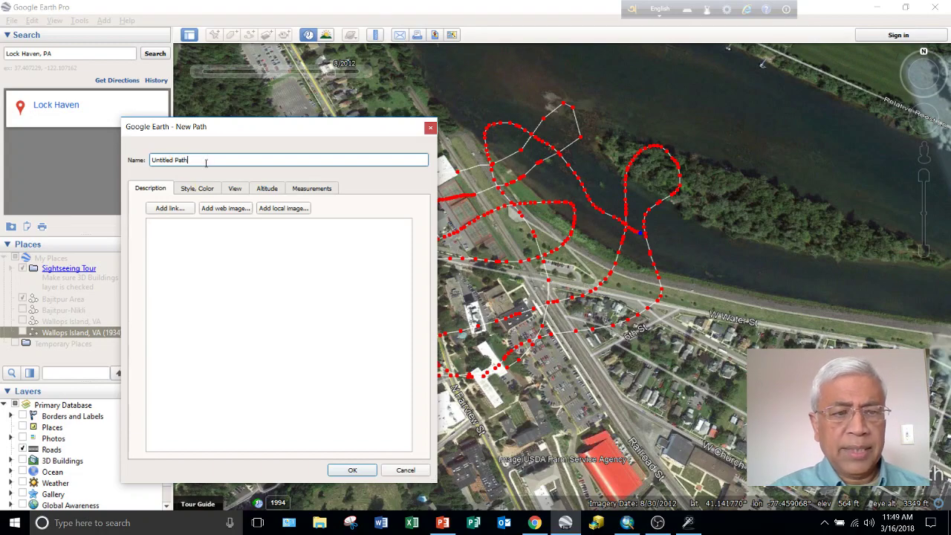
# Confirm the Untitled Path and save it as 'Lock Haven' in Kml (*.kml) format in GIS_forVideo.
pyautogui.click(354, 471)
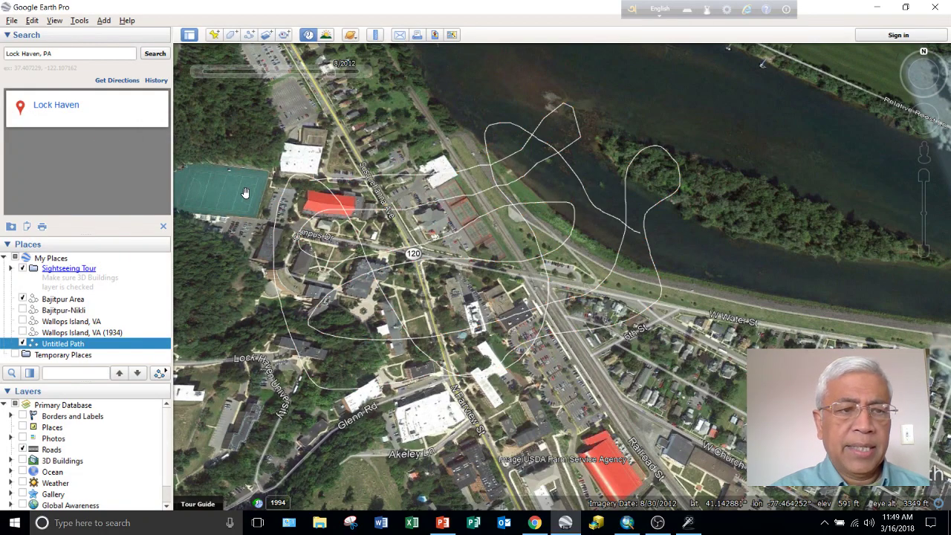
pyautogui.click(12, 21)
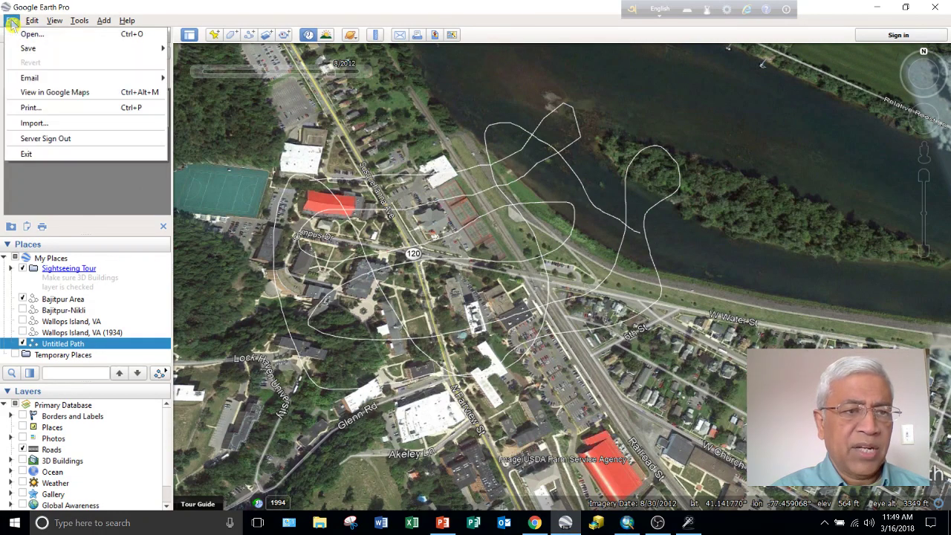
pyautogui.moveTo(25, 49)
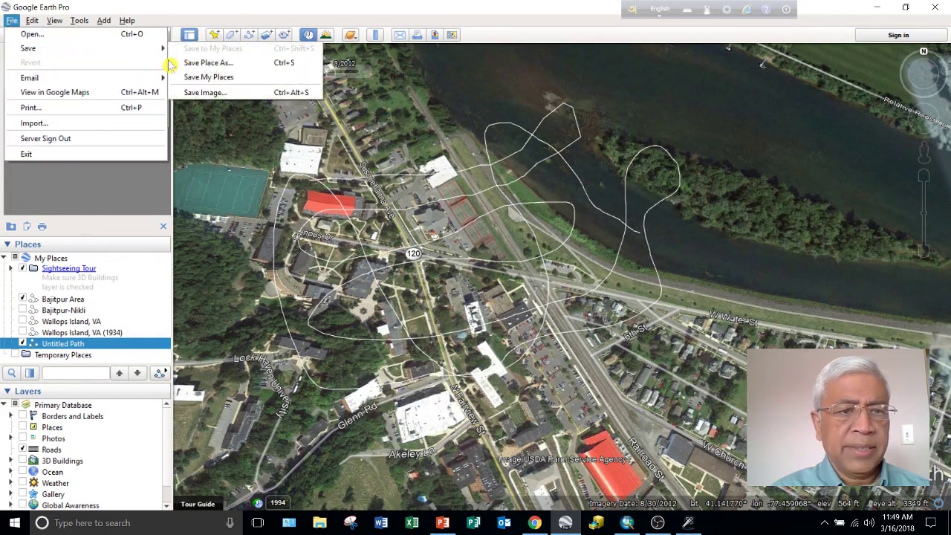
pyautogui.click(223, 63)
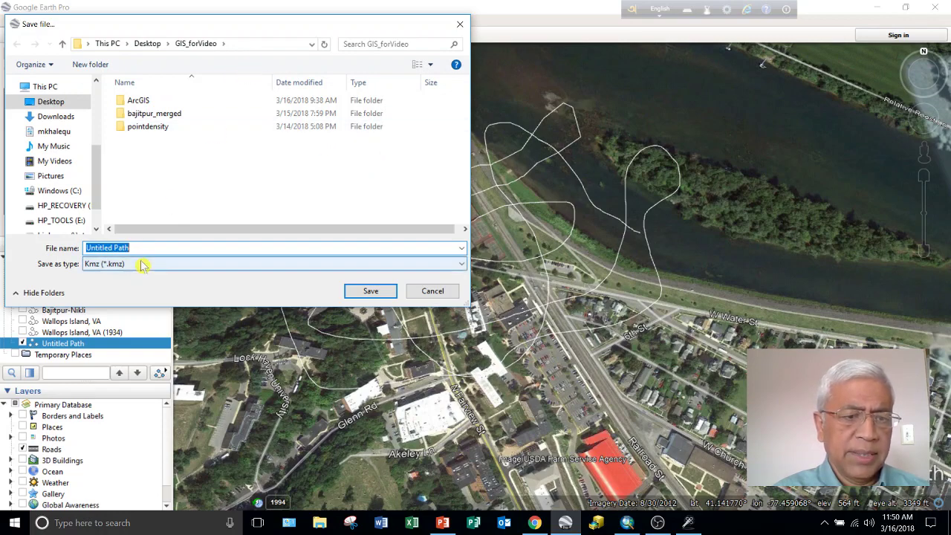
pyautogui.moveTo(131, 247); pyautogui.dragTo(86, 253)
pyautogui.write('Lock Haven')
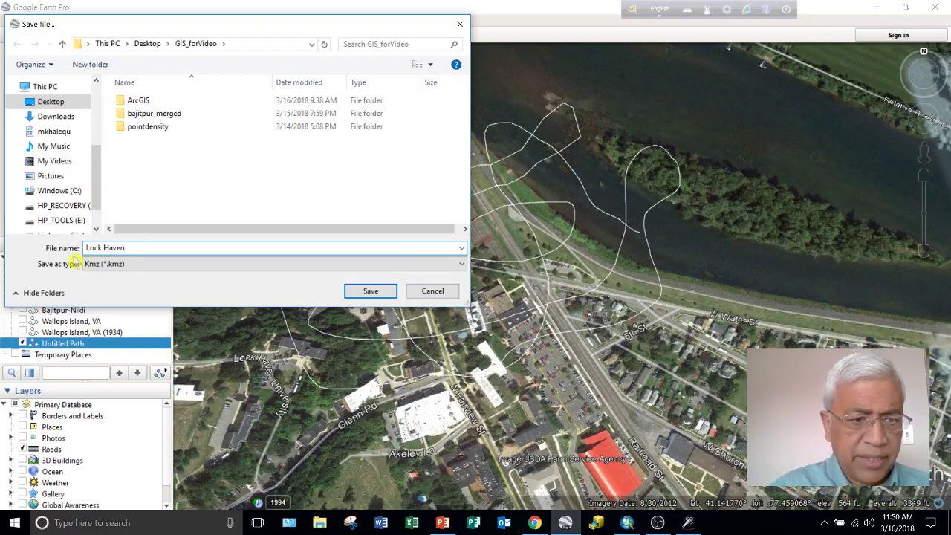
pyautogui.click(141, 272)
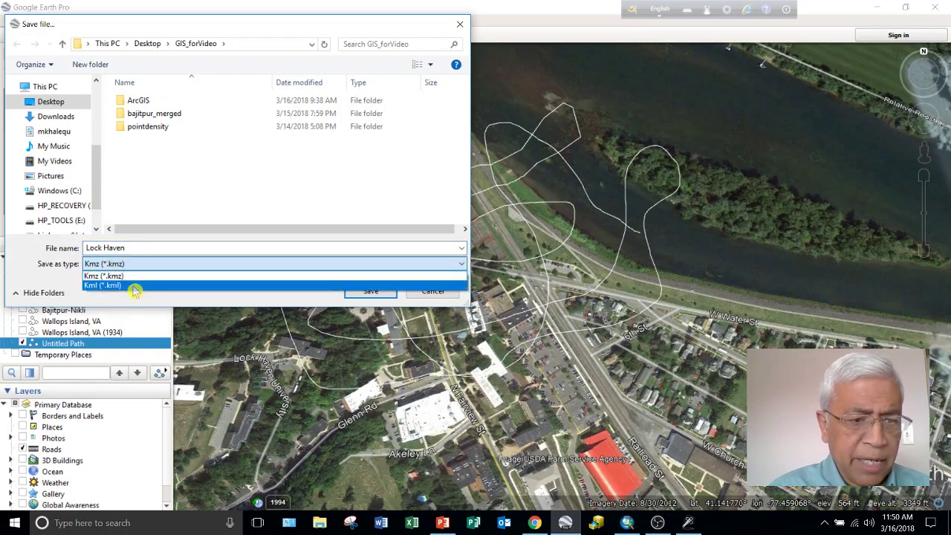
pyautogui.click(111, 286)
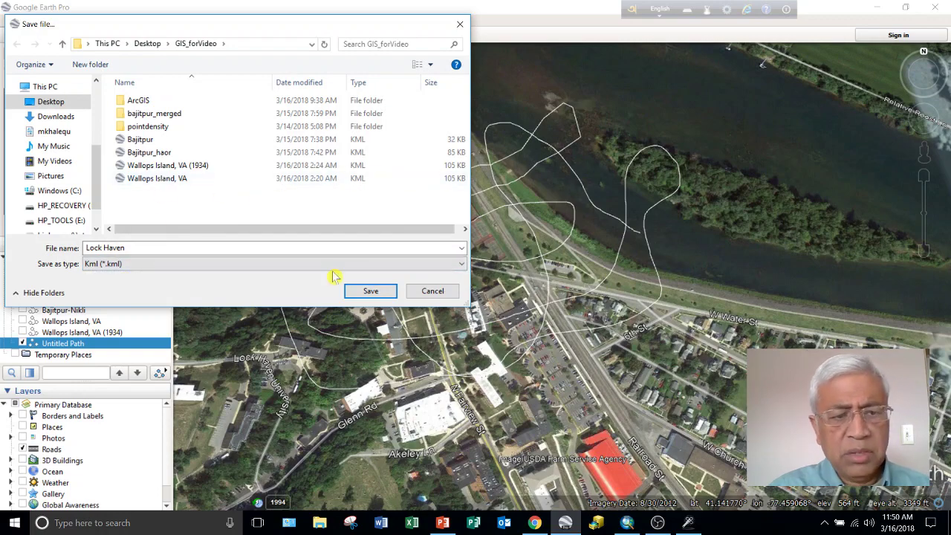
pyautogui.click(371, 292)
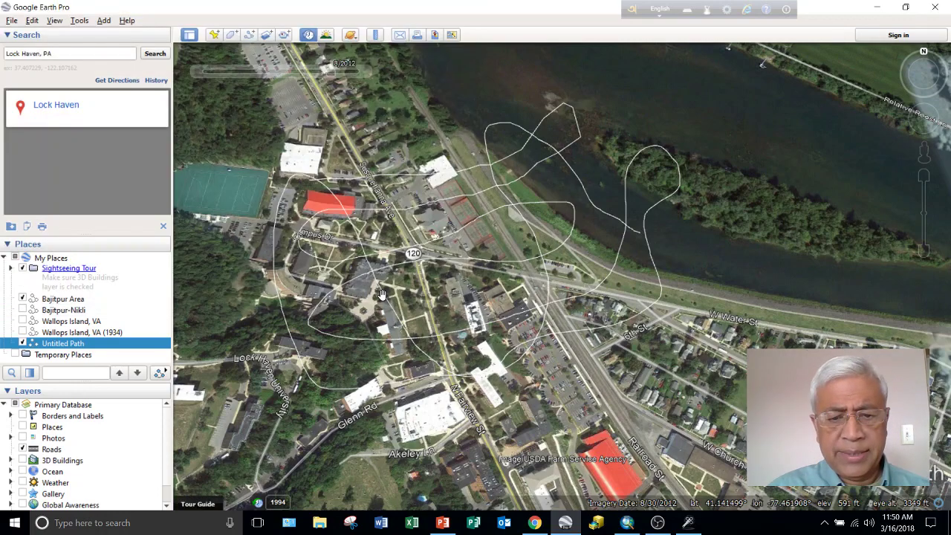
# Minimize Google Earth Pro, show the Flow Chart slide, then minimize PowerPoint.
pyautogui.click(879, 10)
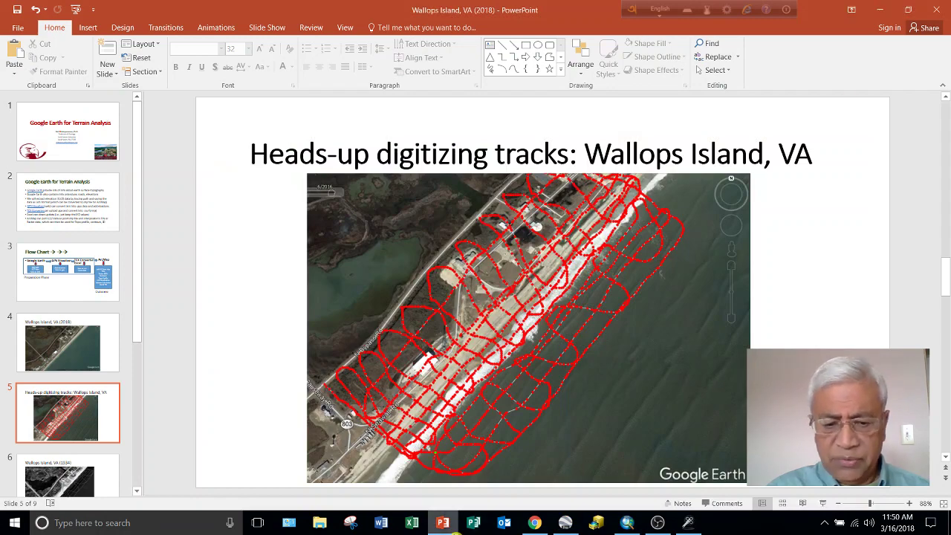
pyautogui.click(443, 523)
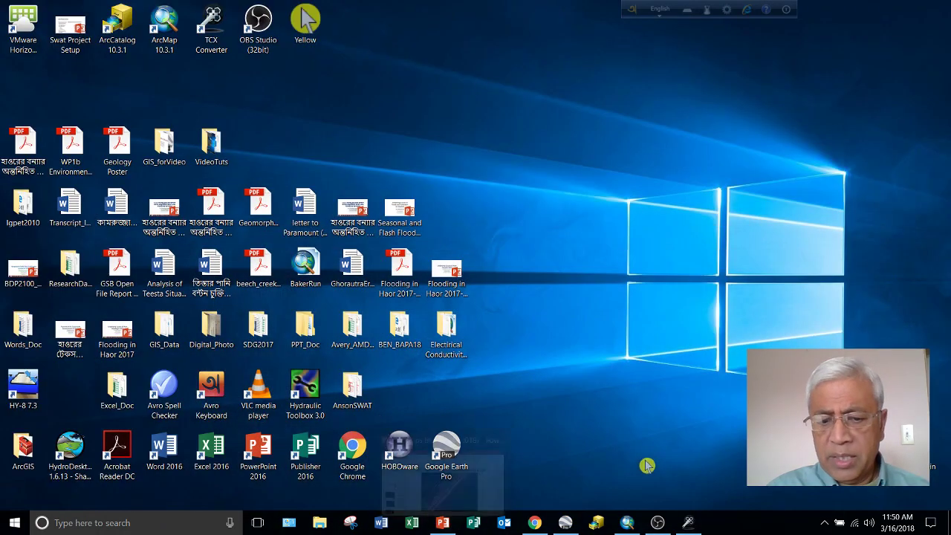
pyautogui.click(443, 523)
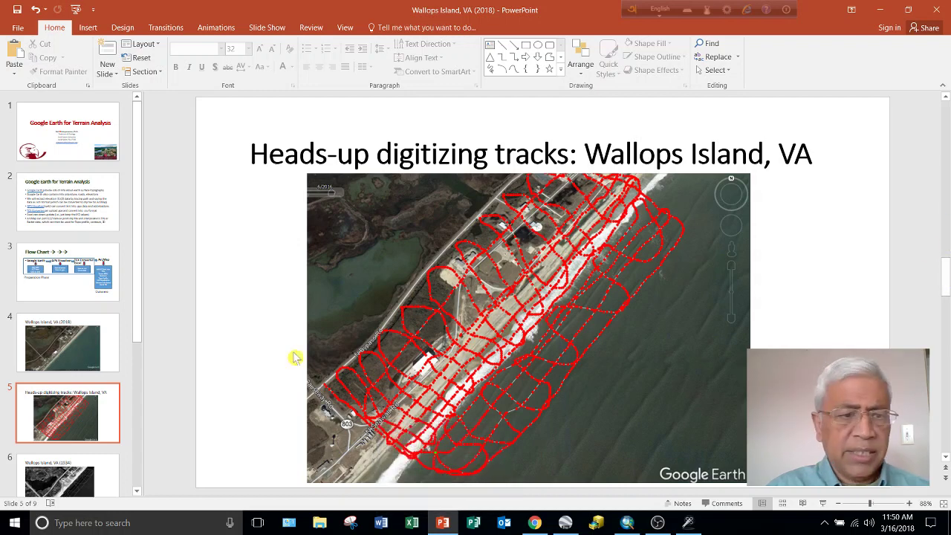
pyautogui.click(72, 272)
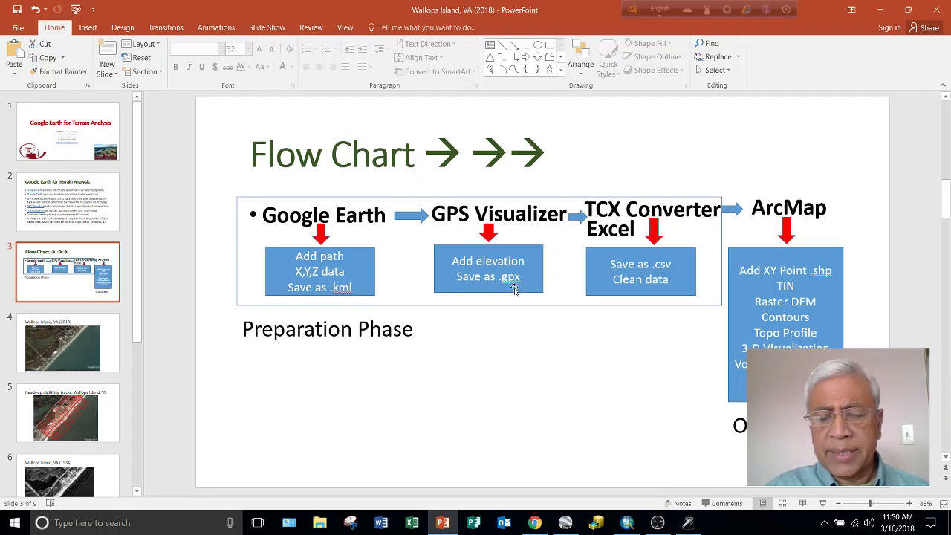
pyautogui.click(880, 11)
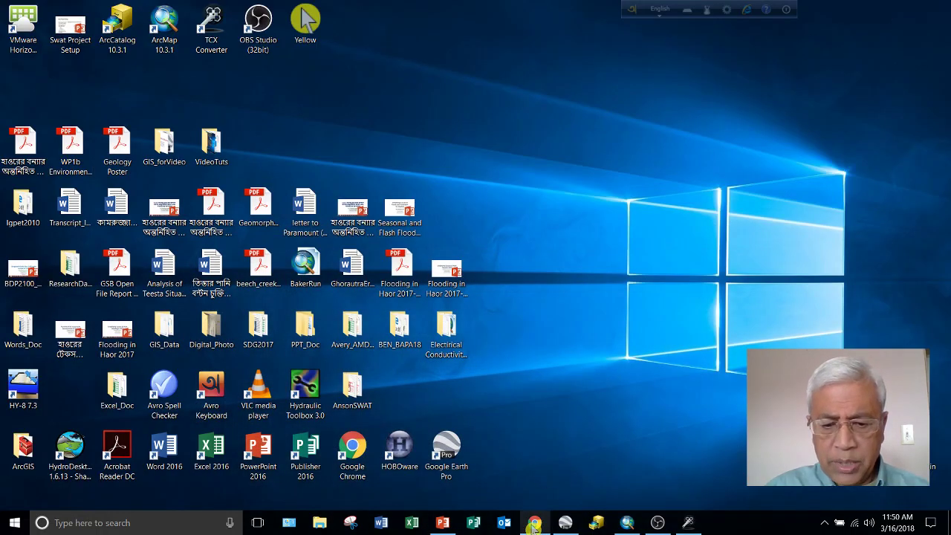
# On GPS Visualizer's elevation page, attach Lock Haven.kml for upload with GPX output.
pyautogui.click(534, 523)
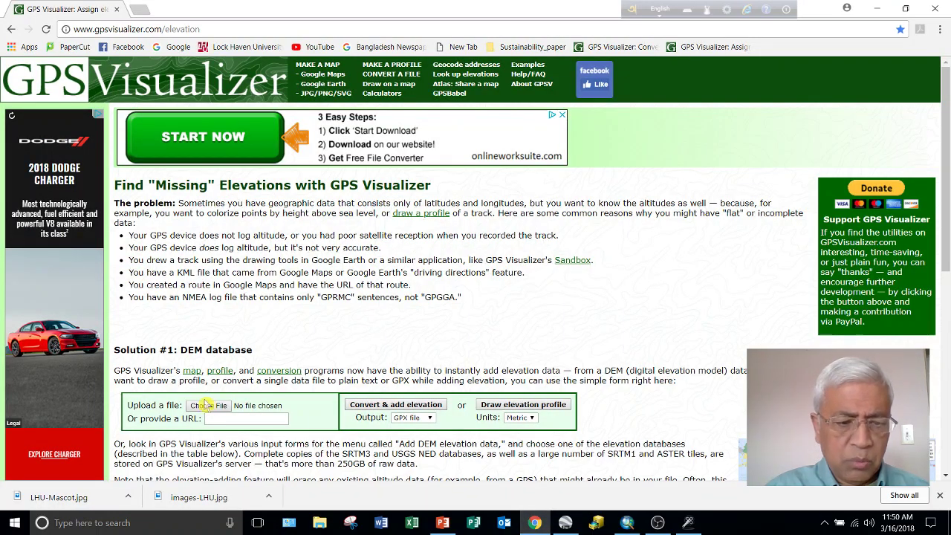
pyautogui.click(210, 411)
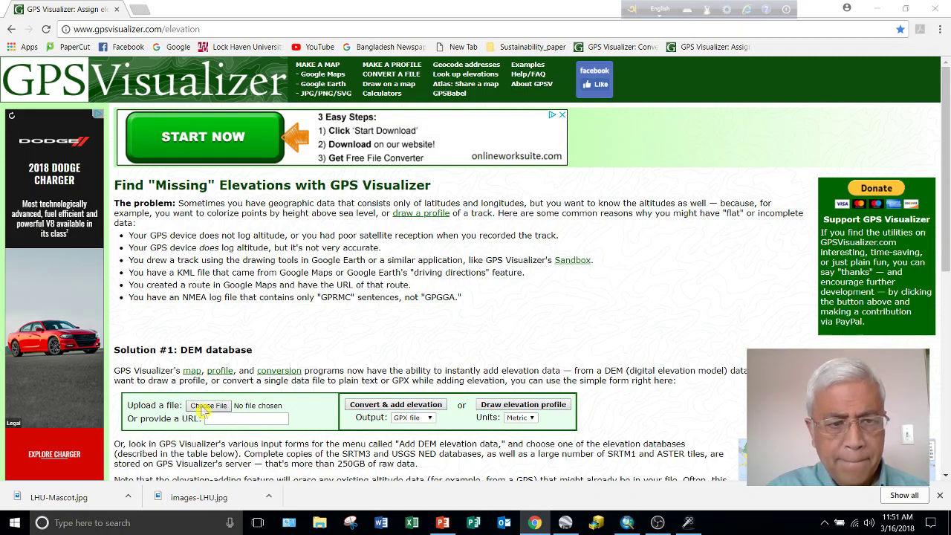
pyautogui.click(203, 412)
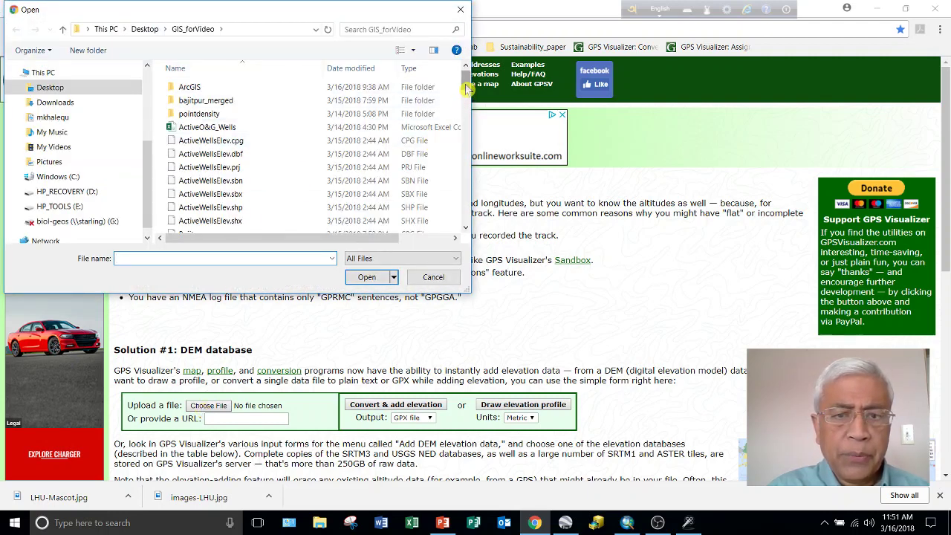
pyautogui.moveTo(463, 86); pyautogui.dragTo(464, 181)
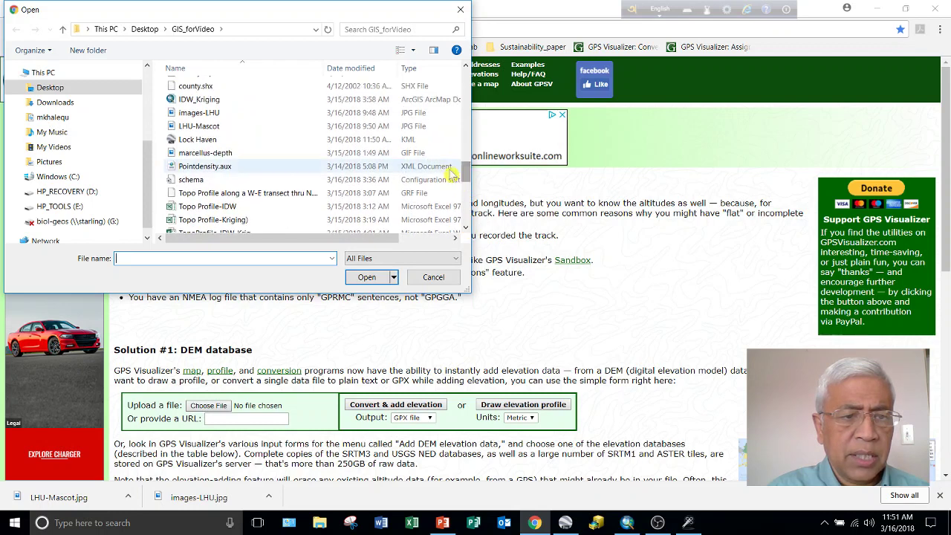
pyautogui.click(230, 142)
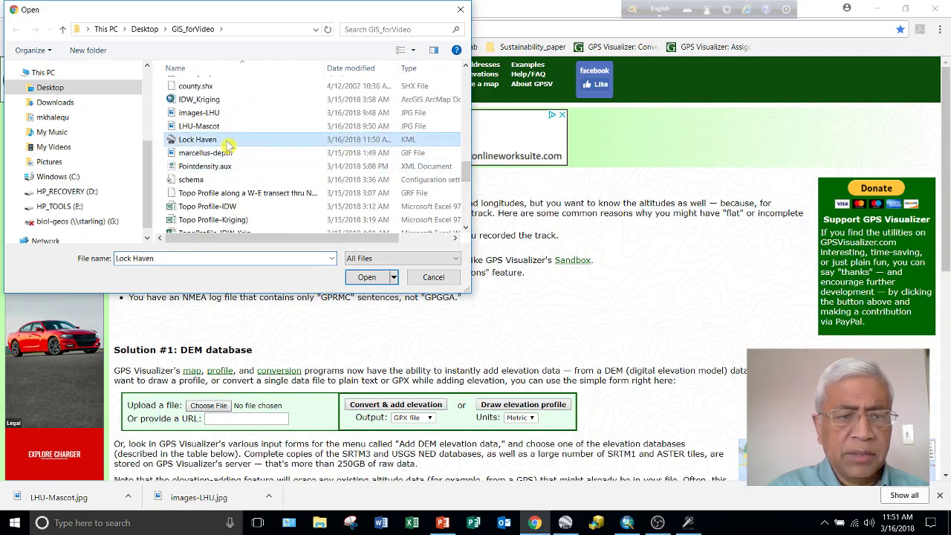
pyautogui.click(367, 278)
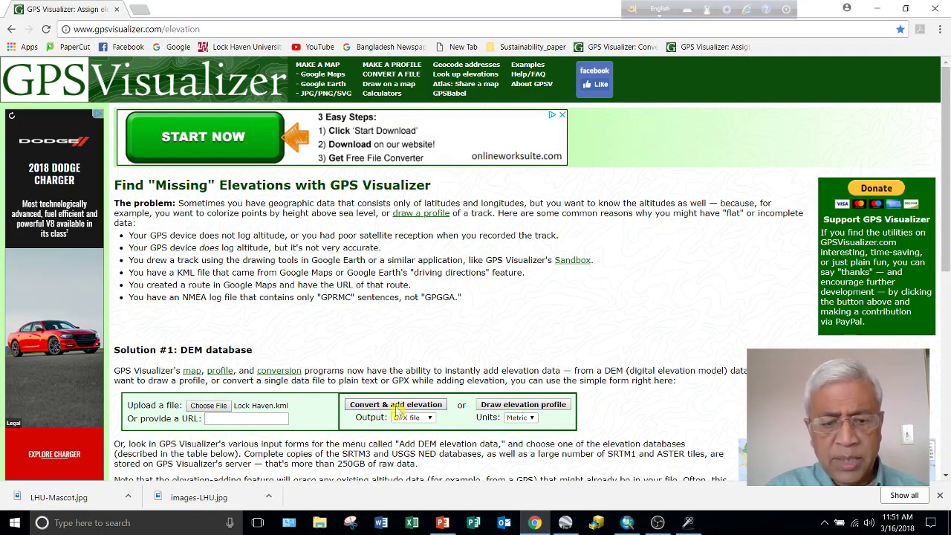
# Convert the track to GPX with elevations and save it as Lock Haven.gpx in GIS_forVideo.
pyautogui.click(398, 409)
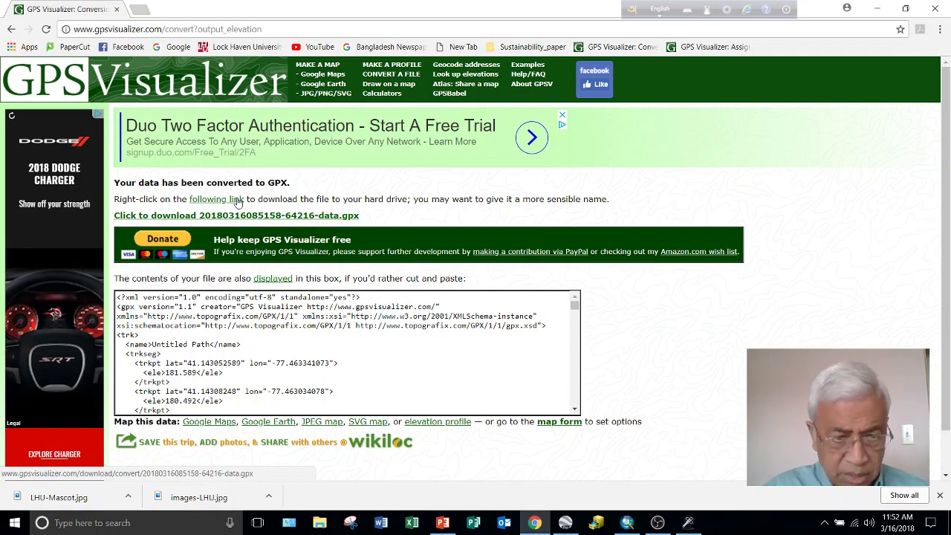
pyautogui.rightClick(237, 200)
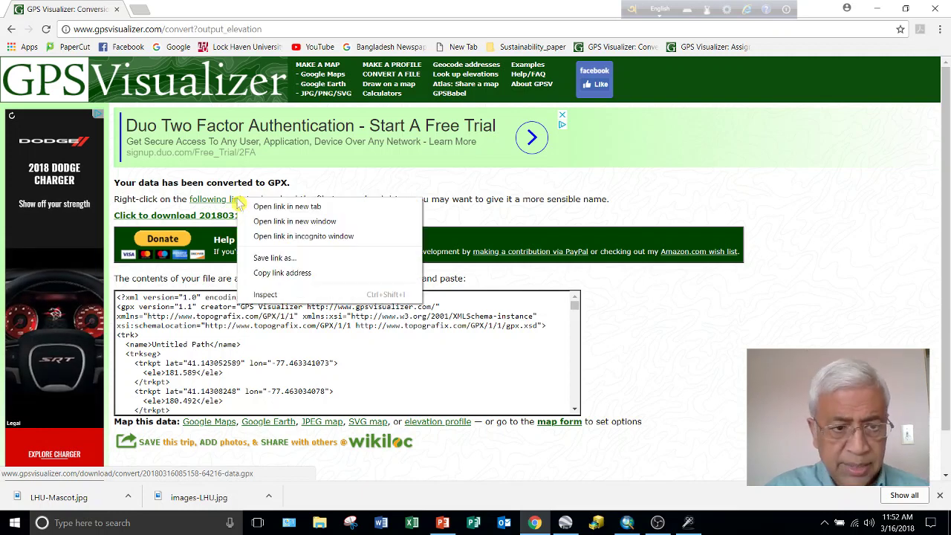
pyautogui.click(276, 260)
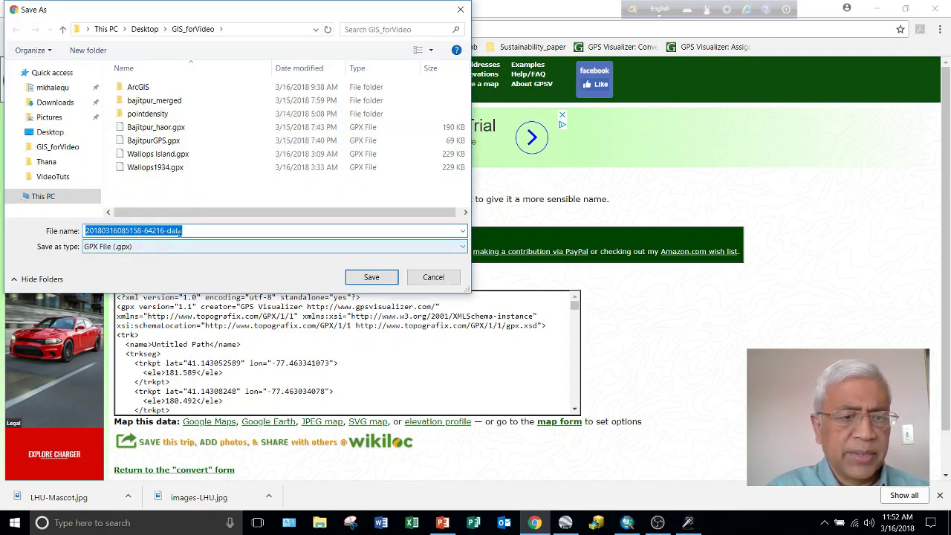
pyautogui.moveTo(193, 230); pyautogui.dragTo(85, 245)
pyautogui.write('Lock Haven')
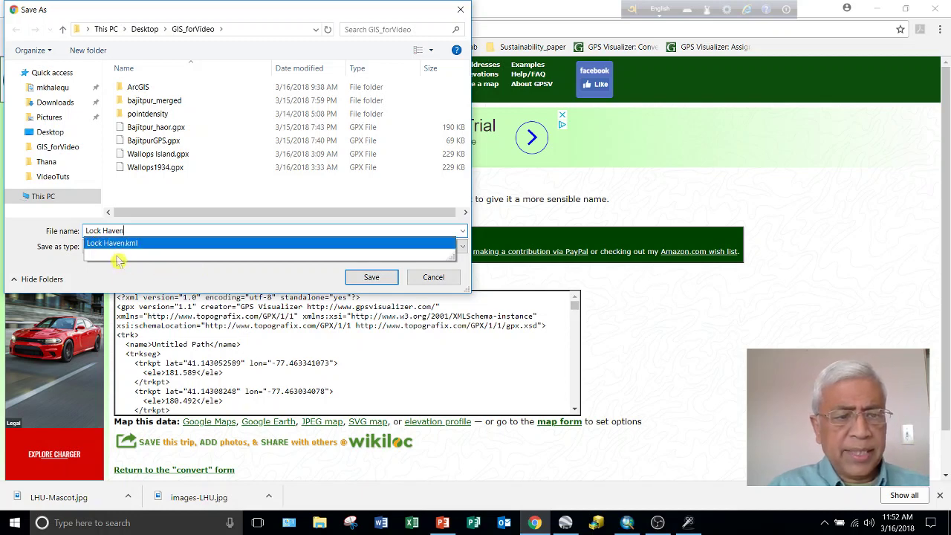
pyautogui.click(367, 280)
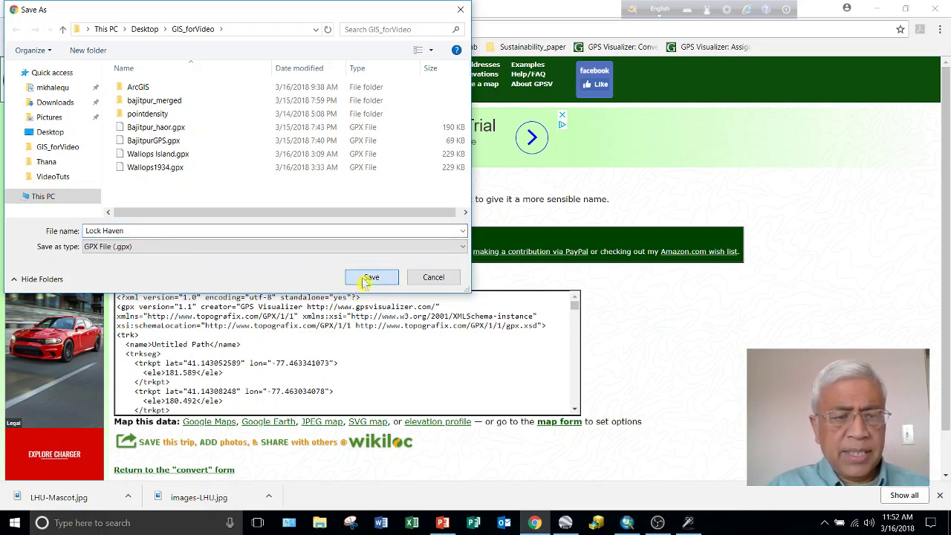
pyautogui.click(367, 279)
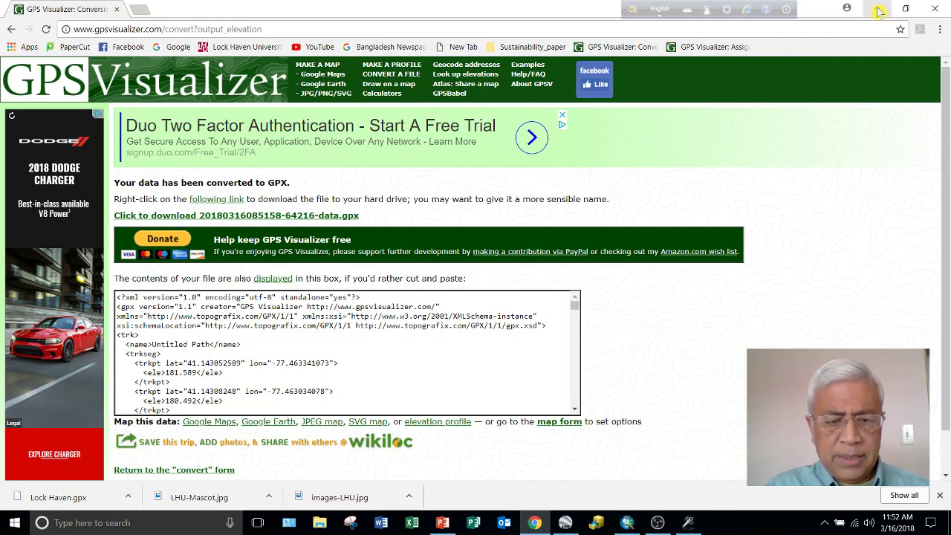
# Load Lock Haven.gpx into TCX Converter to list its time, latitude, longitude and altitude points.
pyautogui.click(879, 9)
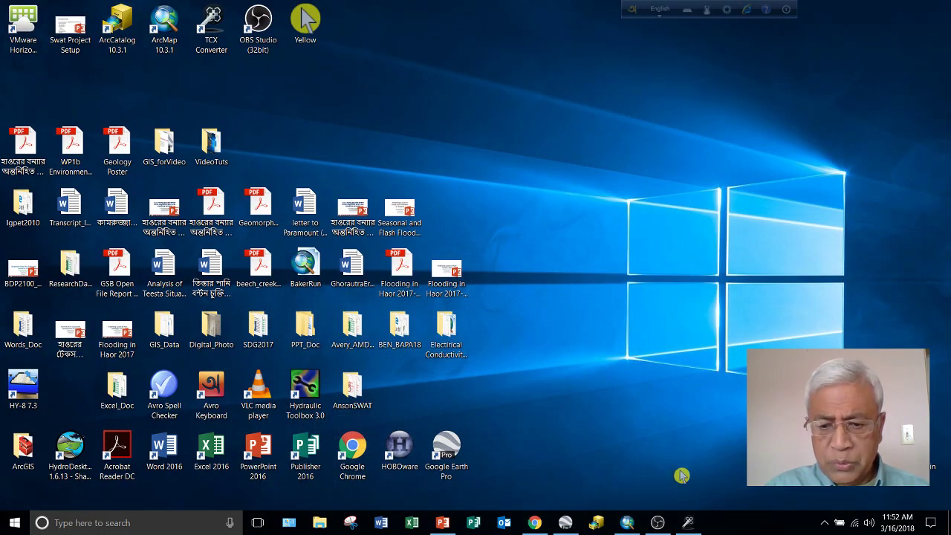
pyautogui.click(688, 522)
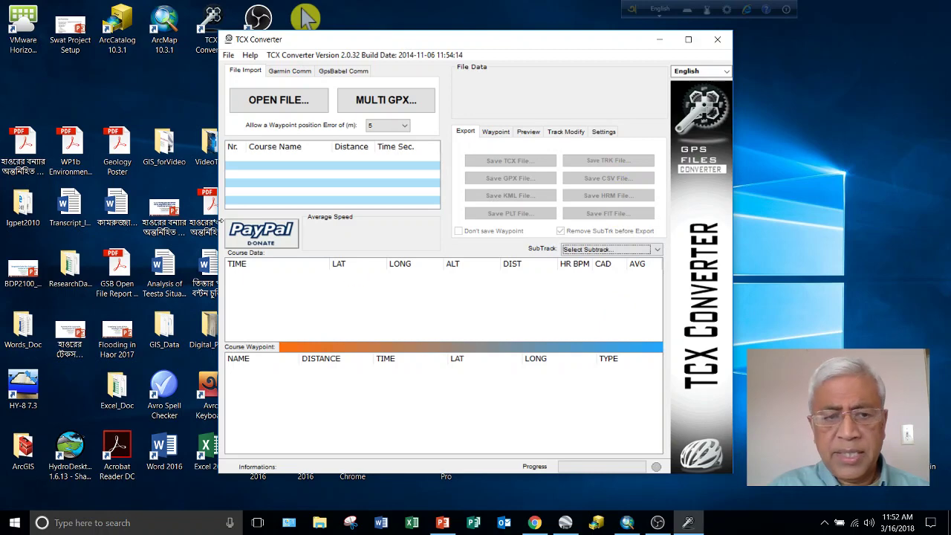
pyautogui.click(299, 103)
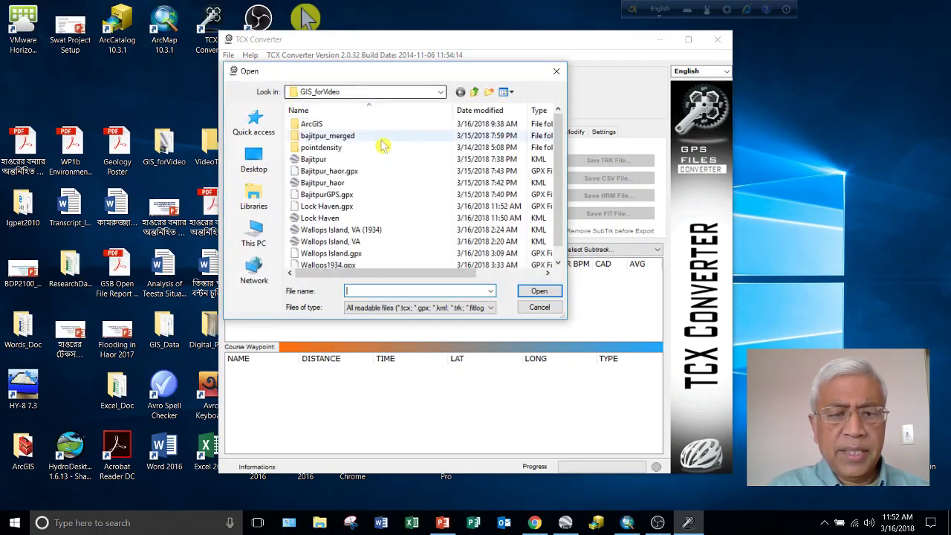
pyautogui.click(335, 208)
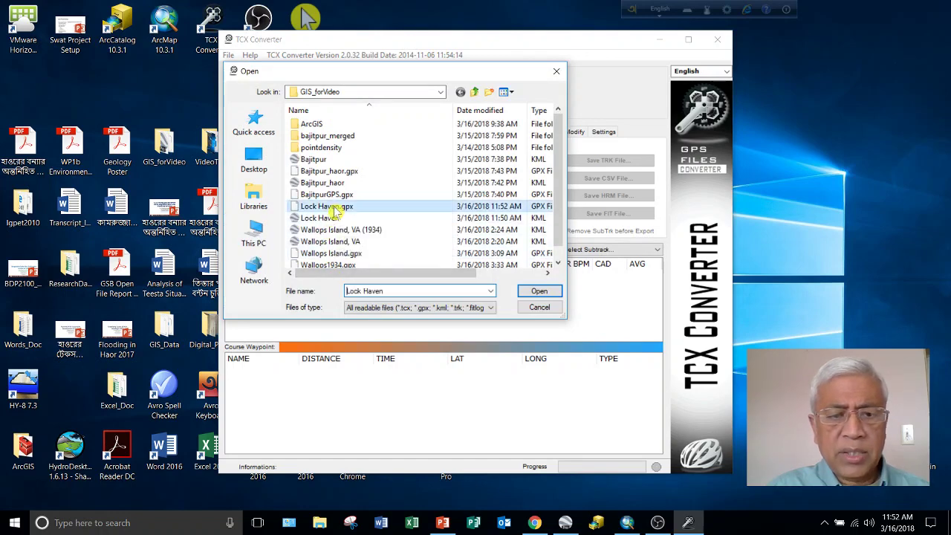
pyautogui.click(540, 290)
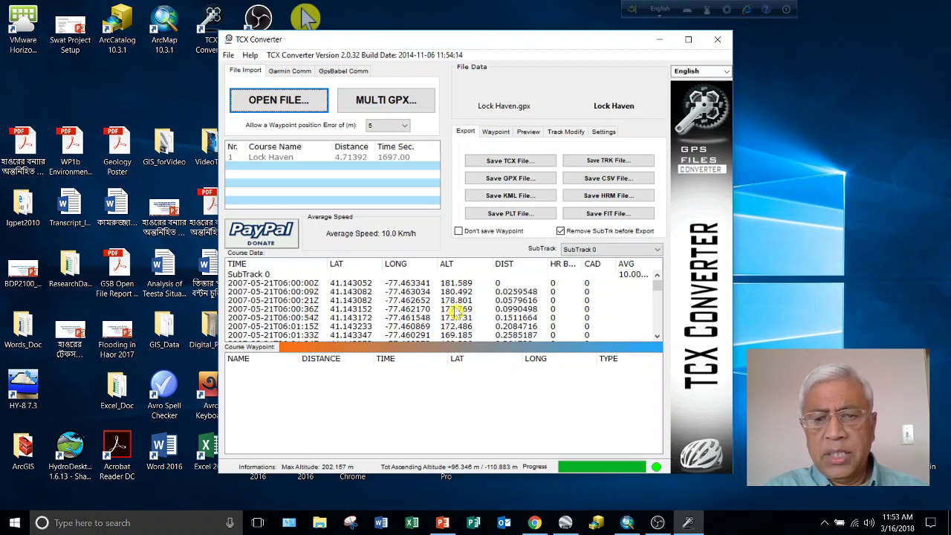
# Save the Lock Haven track as a CSV file named Lock Haven with comma separators.
pyautogui.click(628, 180)
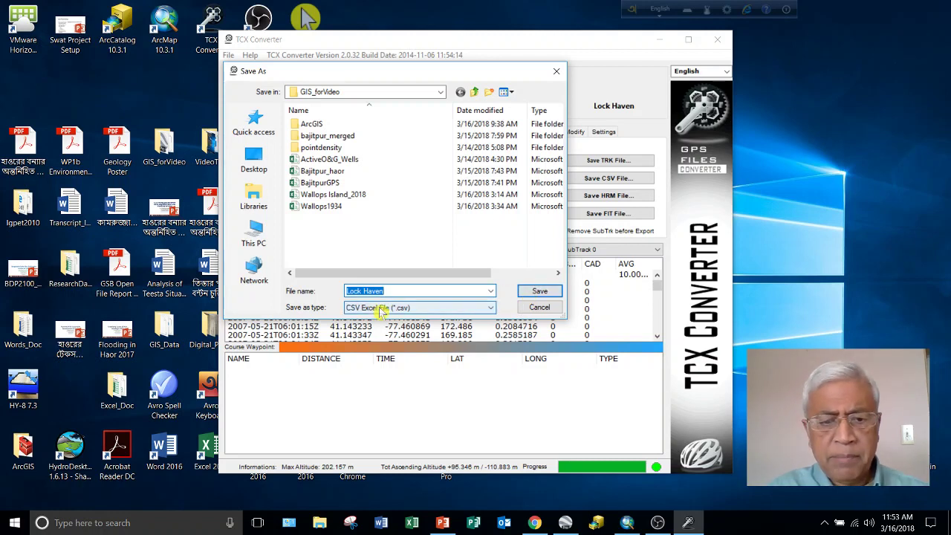
pyautogui.click(551, 290)
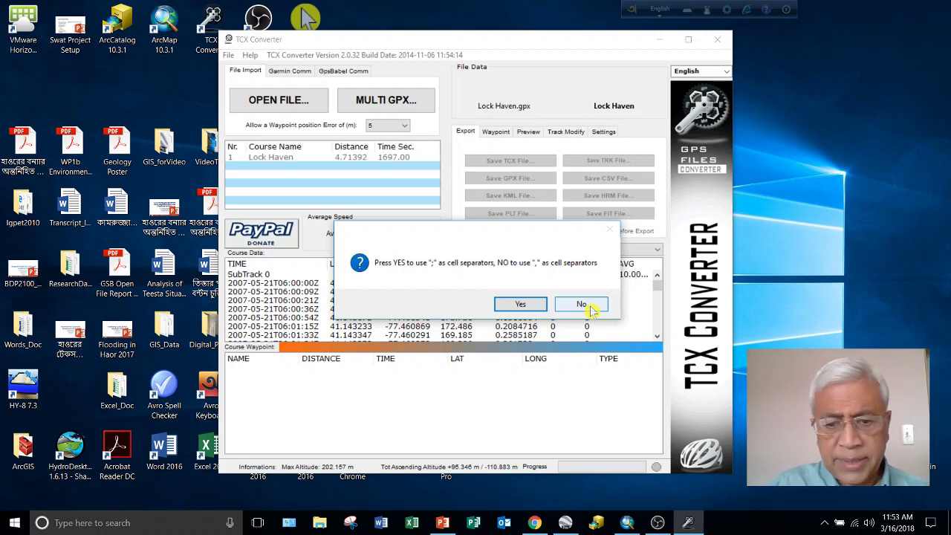
pyautogui.click(583, 305)
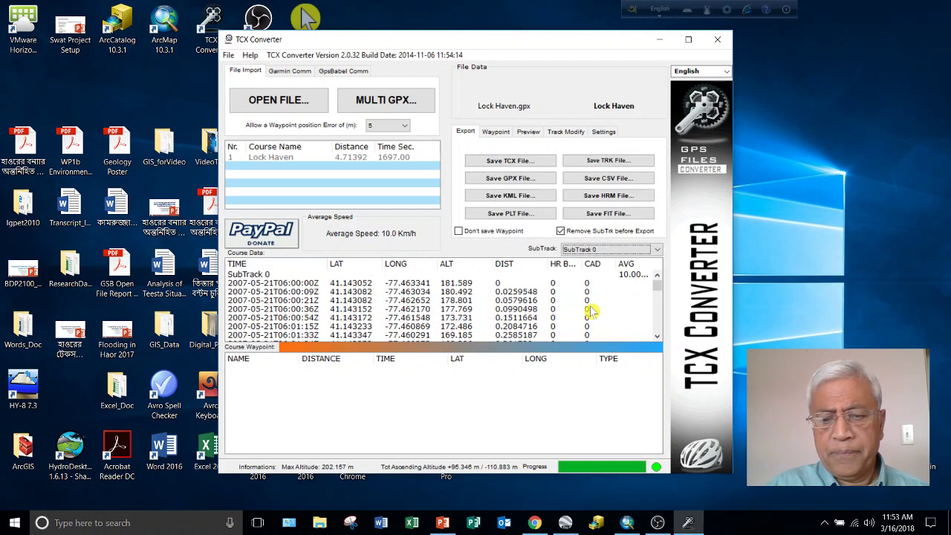
# In ArcMap's Add XY Data, choose Lock Haven.csv with LONG as X, LAT as Y, ALT as Z.
pyautogui.click(662, 41)
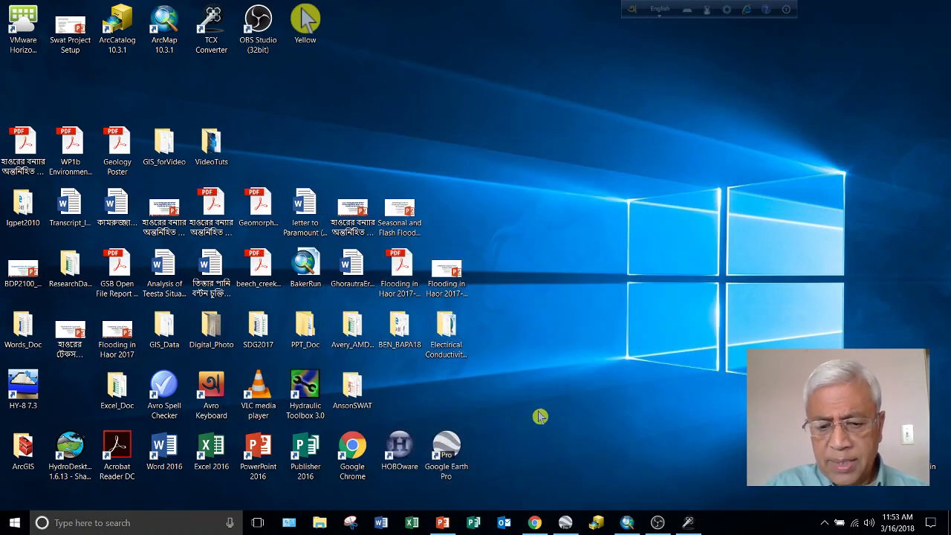
pyautogui.click(628, 524)
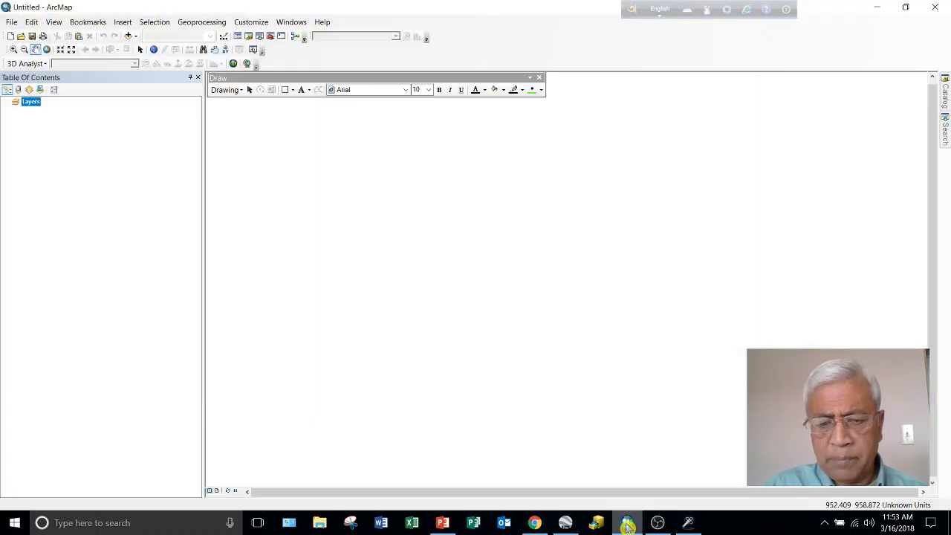
pyautogui.click(11, 22)
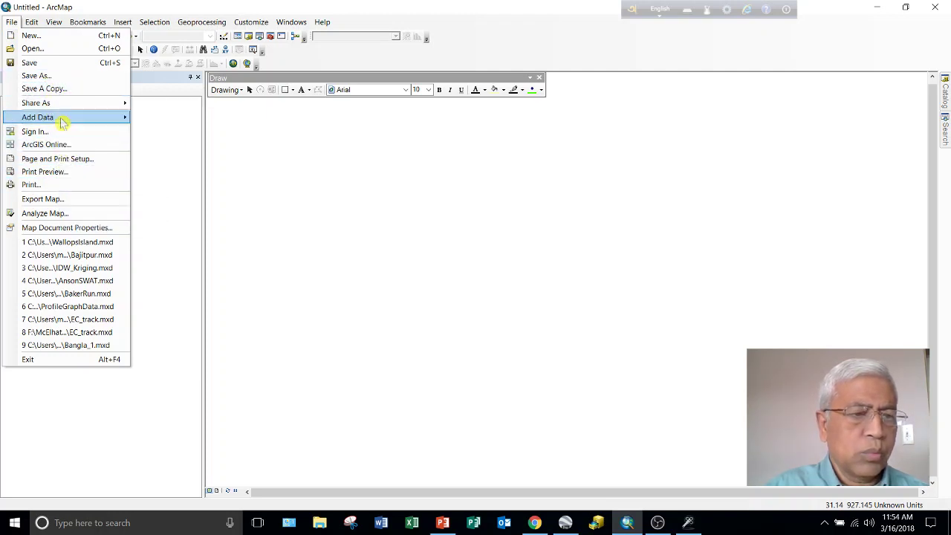
pyautogui.moveTo(100, 118)
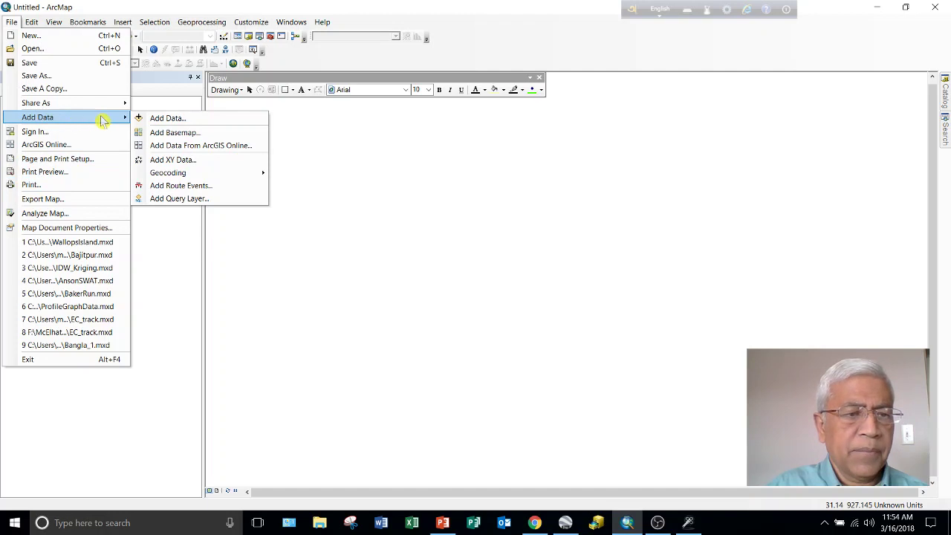
pyautogui.click(180, 164)
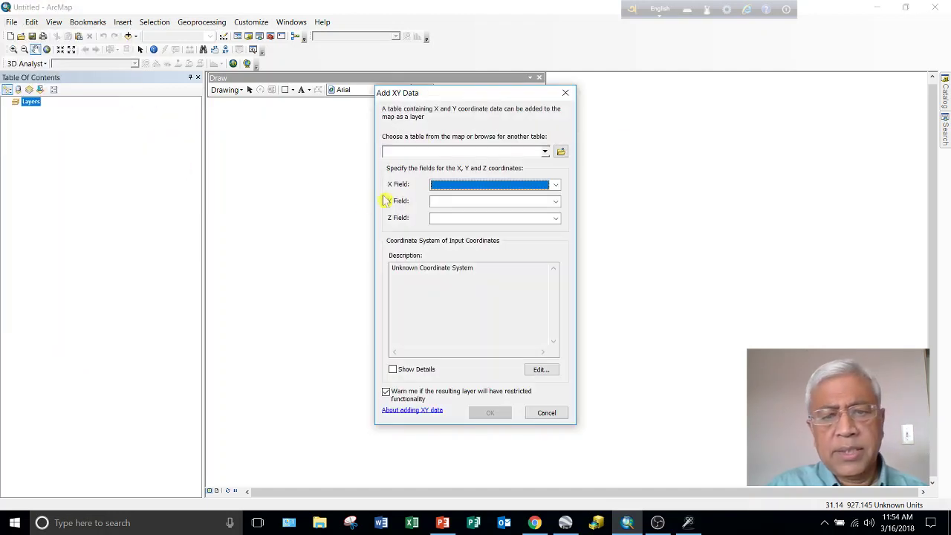
pyautogui.click(563, 152)
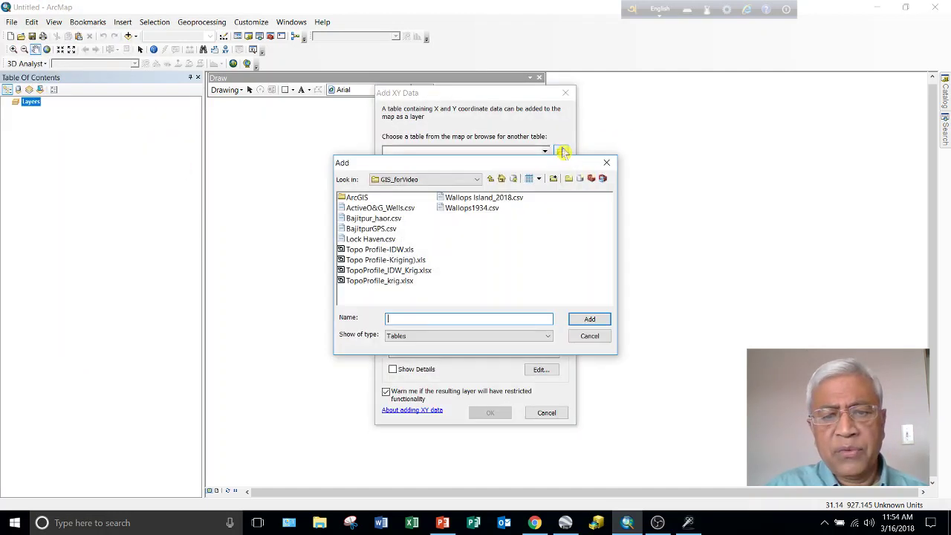
pyautogui.click(377, 240)
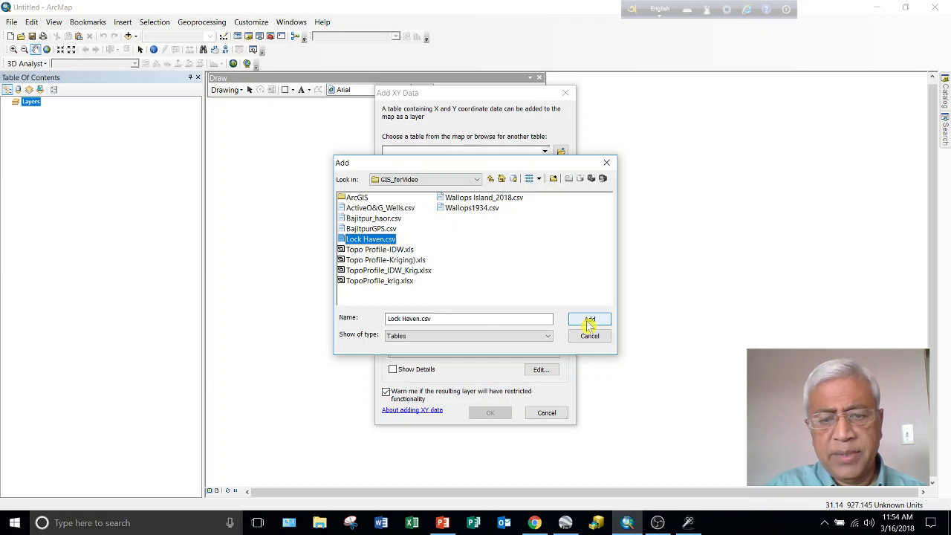
pyautogui.click(590, 321)
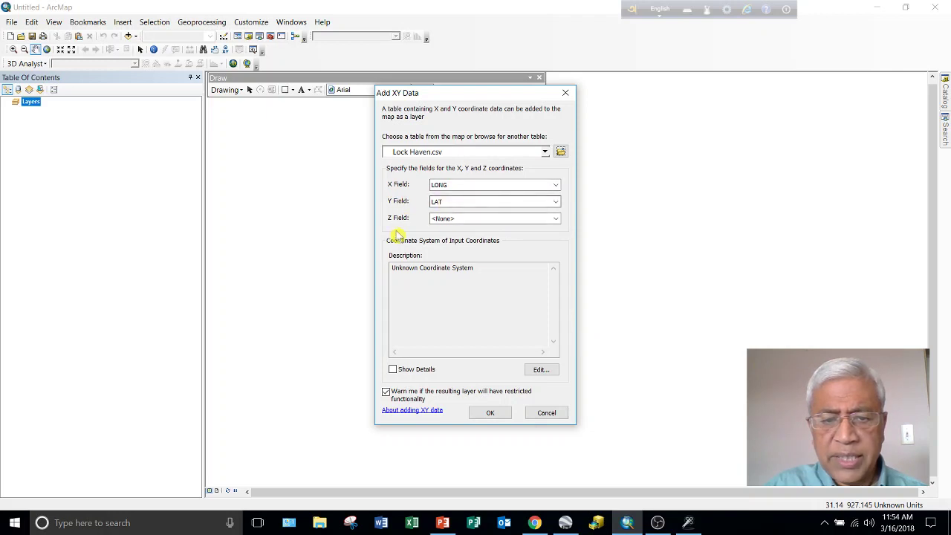
pyautogui.click(556, 220)
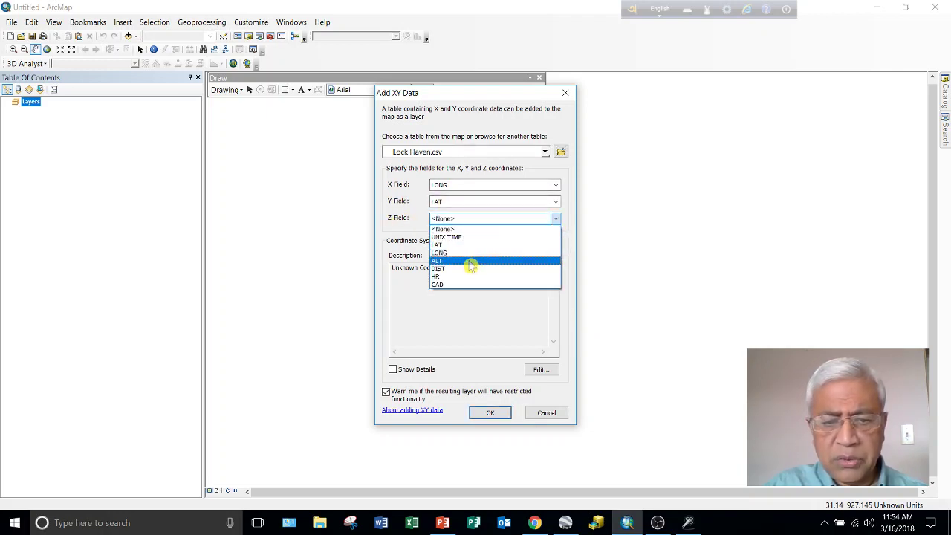
pyautogui.click(471, 262)
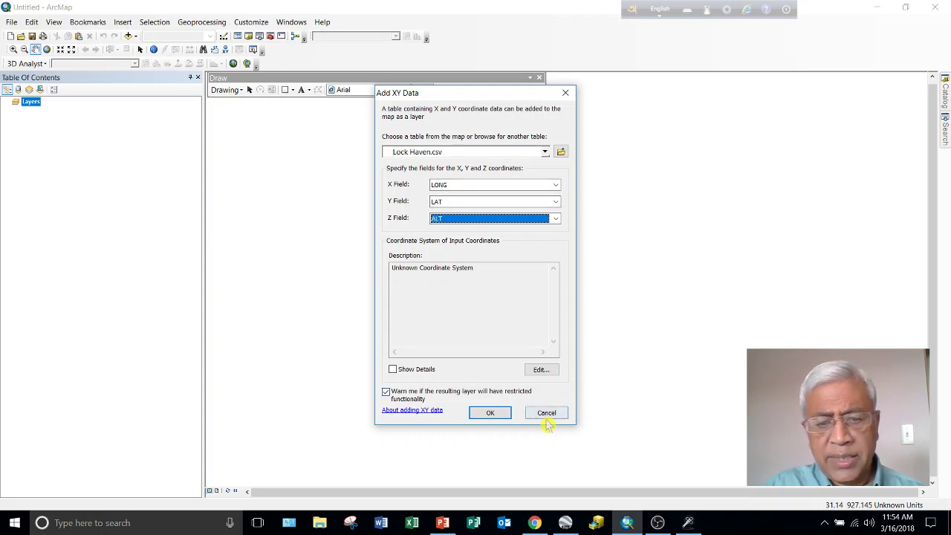
# Set the XY data's input coordinate system to GCS WGS 1984 under Geographic > World.
pyautogui.click(540, 371)
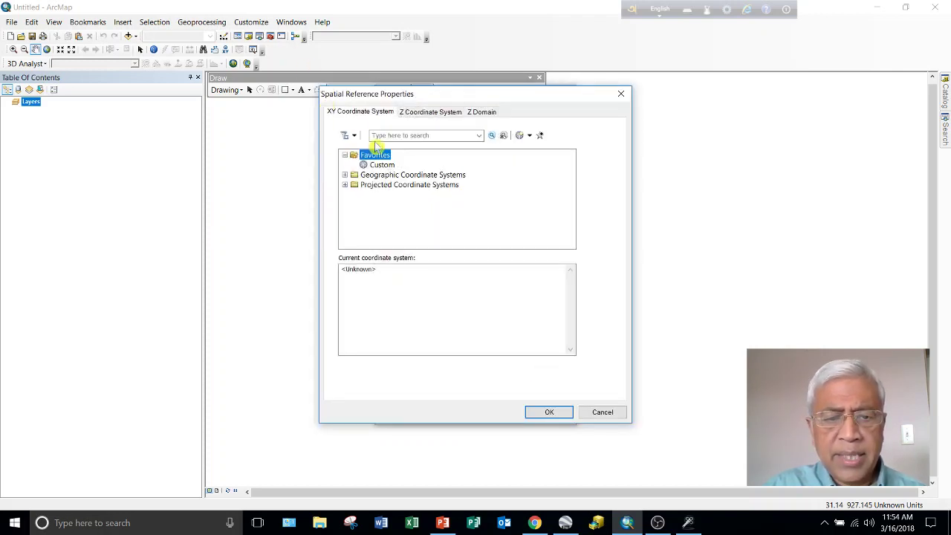
pyautogui.doubleClick(410, 177)
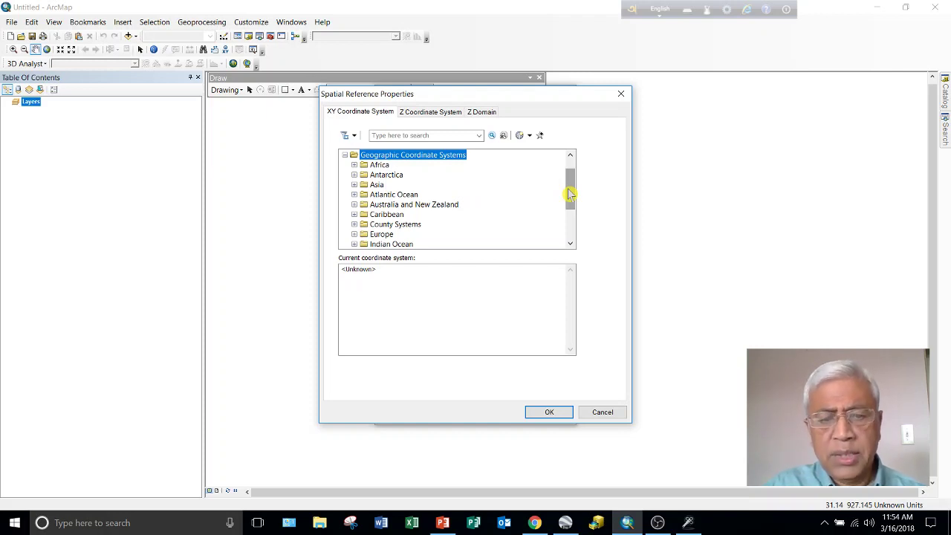
pyautogui.moveTo(570, 194); pyautogui.dragTo(569, 225)
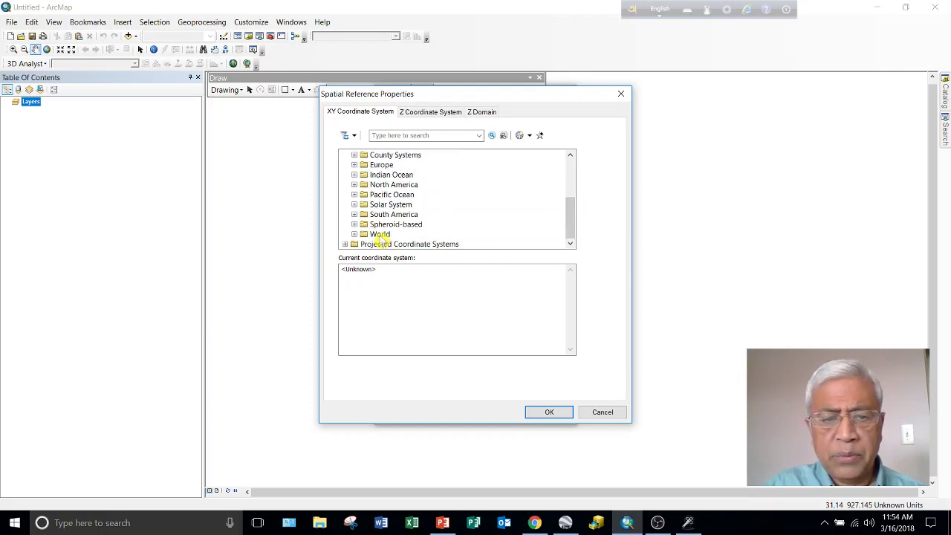
pyautogui.doubleClick(380, 237)
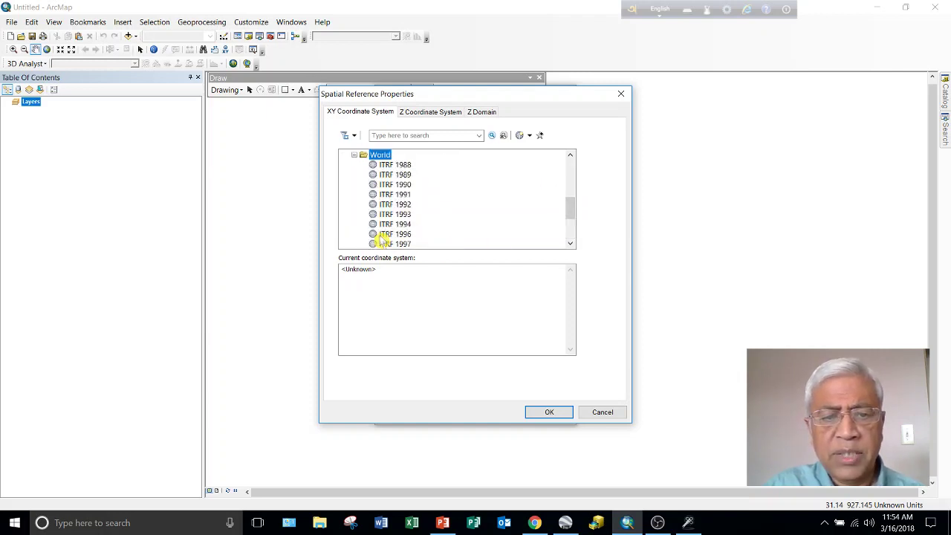
pyautogui.moveTo(569, 206); pyautogui.dragTo(569, 240)
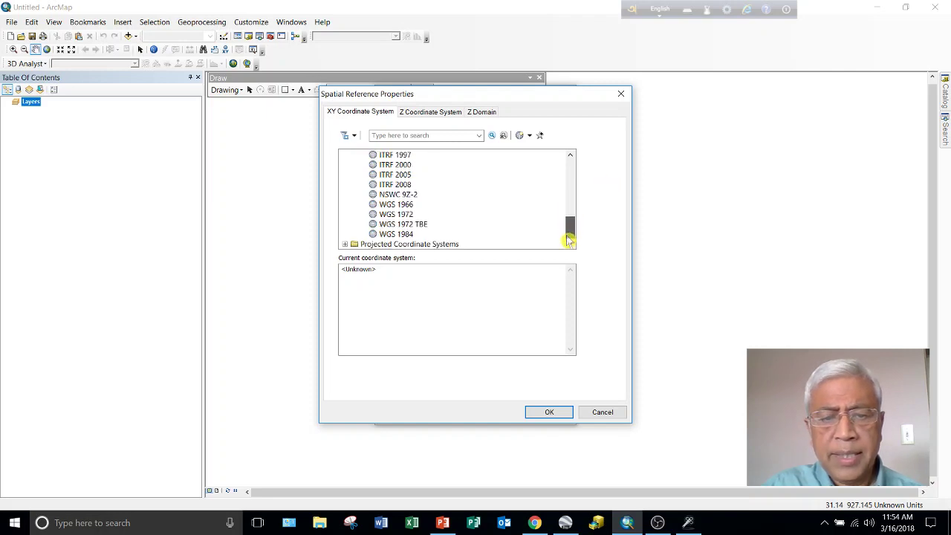
pyautogui.click(397, 235)
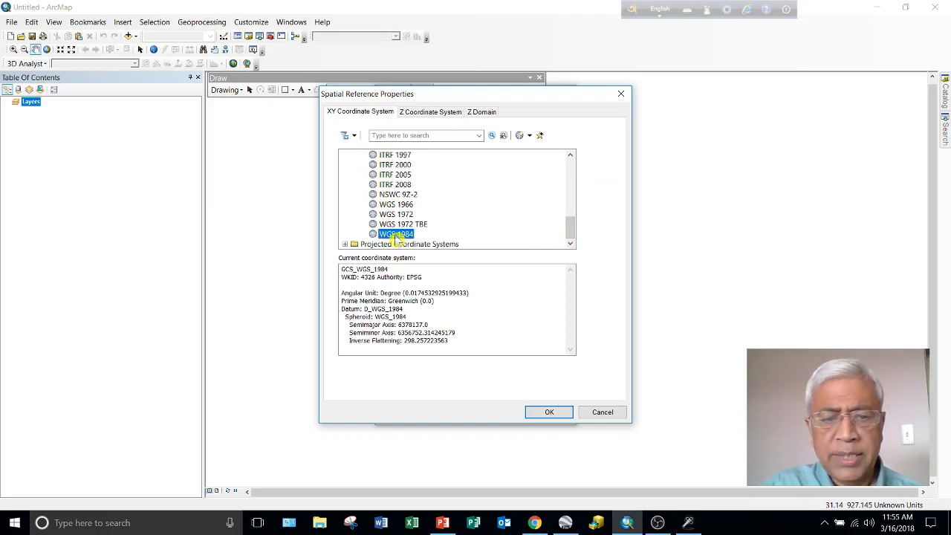
pyautogui.click(548, 411)
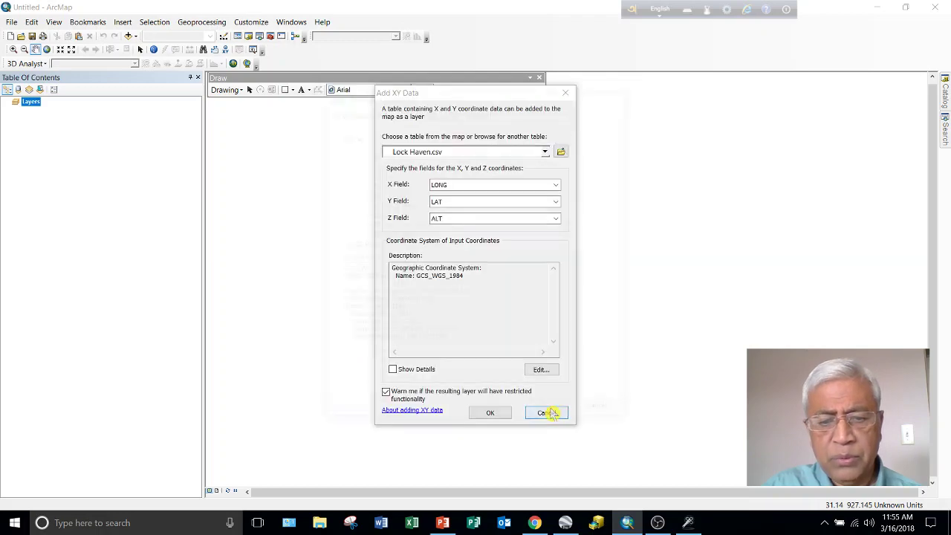
# Add the Lock Haven.csv points to the map, accepting the Object-ID warning, and select the Events layer.
pyautogui.click(490, 414)
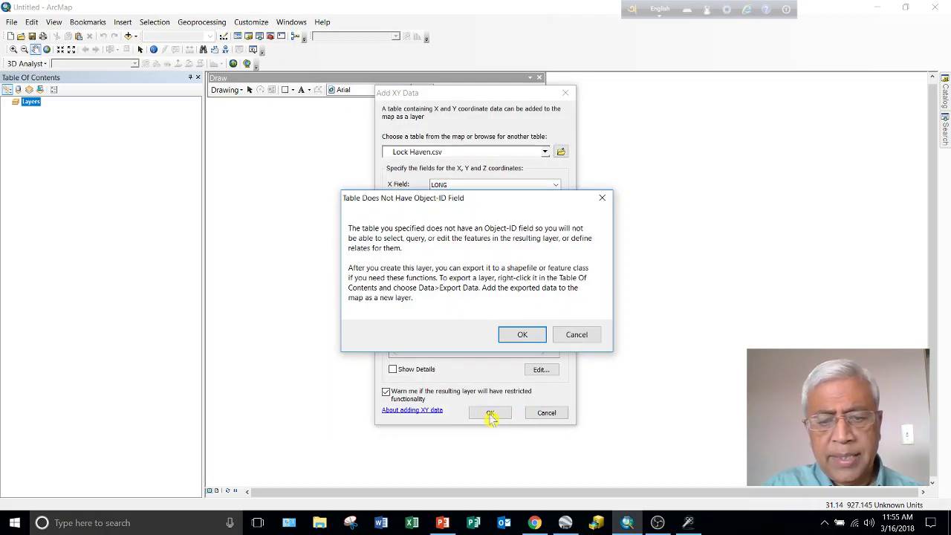
pyautogui.click(524, 336)
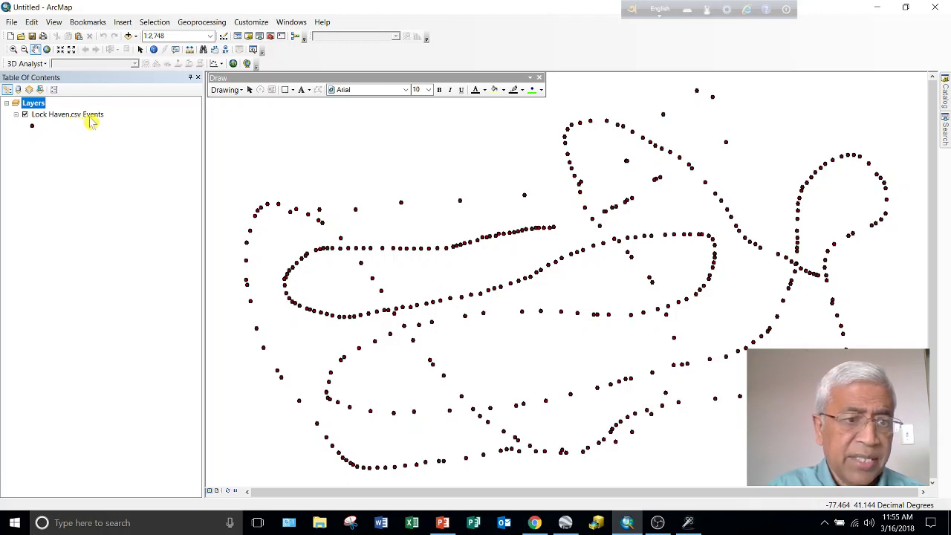
pyautogui.click(85, 117)
pyautogui.click(86, 116)
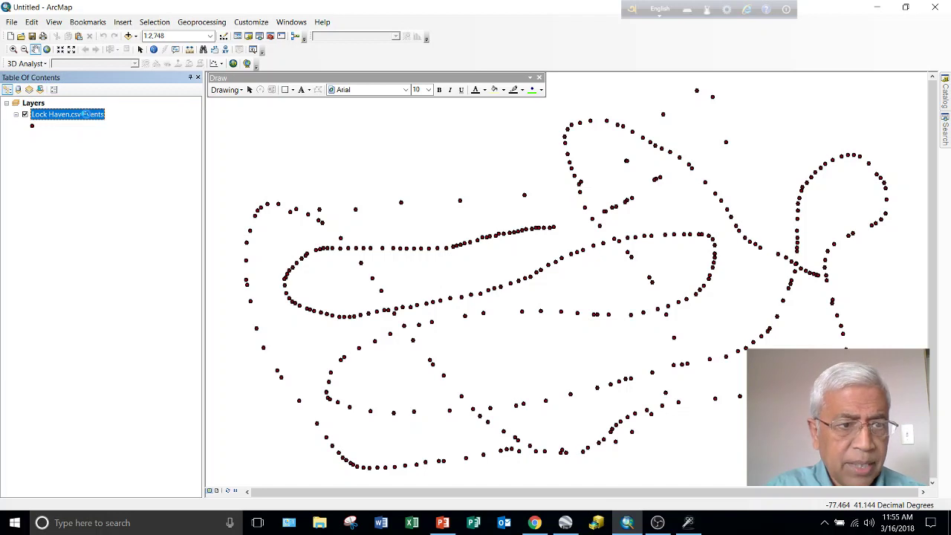
# Export the Lock Haven.csv Events points to LockHaven.shp and add it to the map.
pyautogui.rightClick(87, 117)
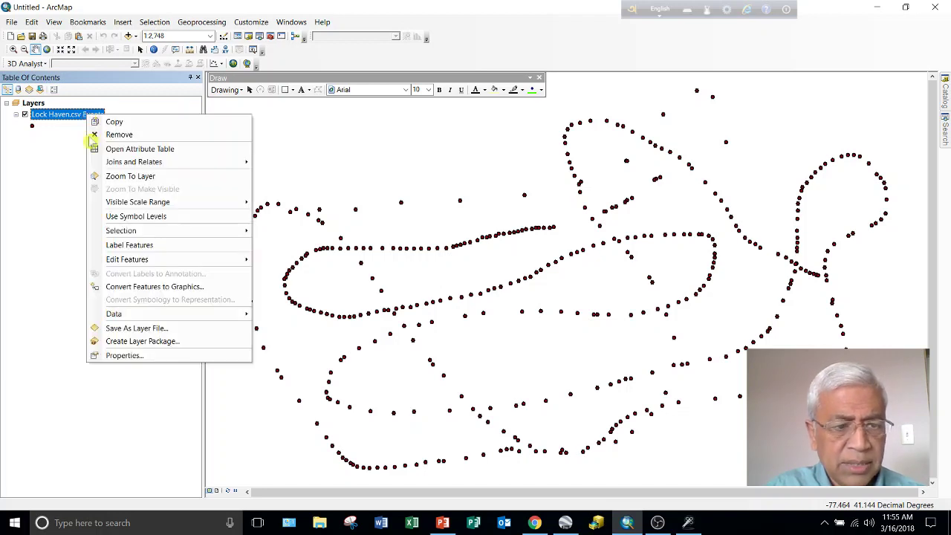
pyautogui.moveTo(146, 316)
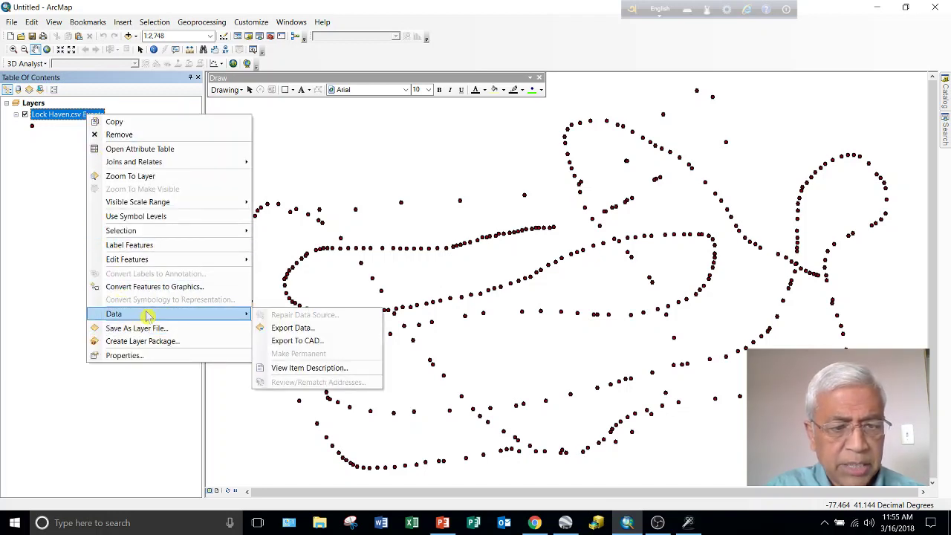
pyautogui.click(301, 327)
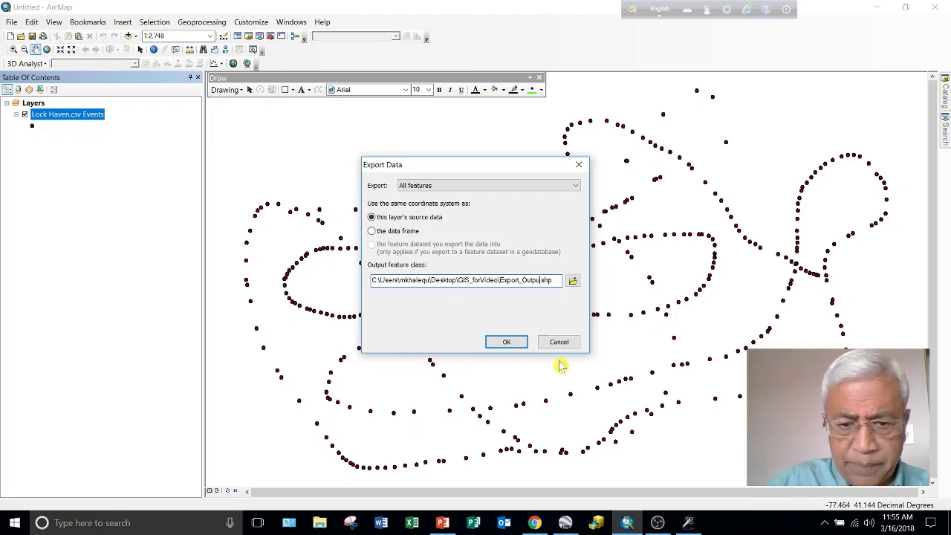
pyautogui.press('BackSpace')
pyautogui.press('BackSpace')
pyautogui.press('BackSpace')
pyautogui.press('BackSpace')
pyautogui.press('BackSpace')
pyautogui.press('BackSpace')
pyautogui.press('BackSpace')
pyautogui.press('BackSpace')
pyautogui.press('BackSpace')
pyautogui.press('BackSpace')
pyautogui.press('BackSpace')
pyautogui.press('BackSpace')
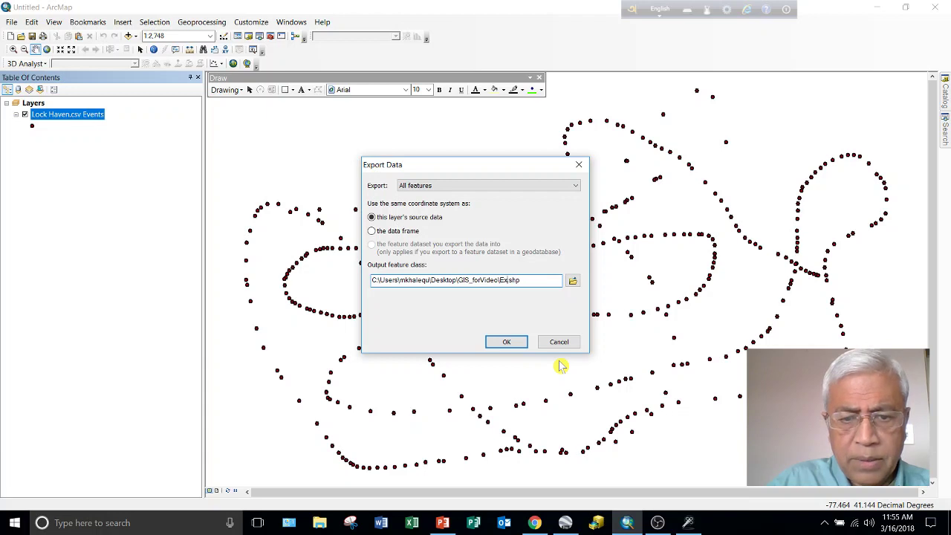
pyautogui.write('LockHaven')
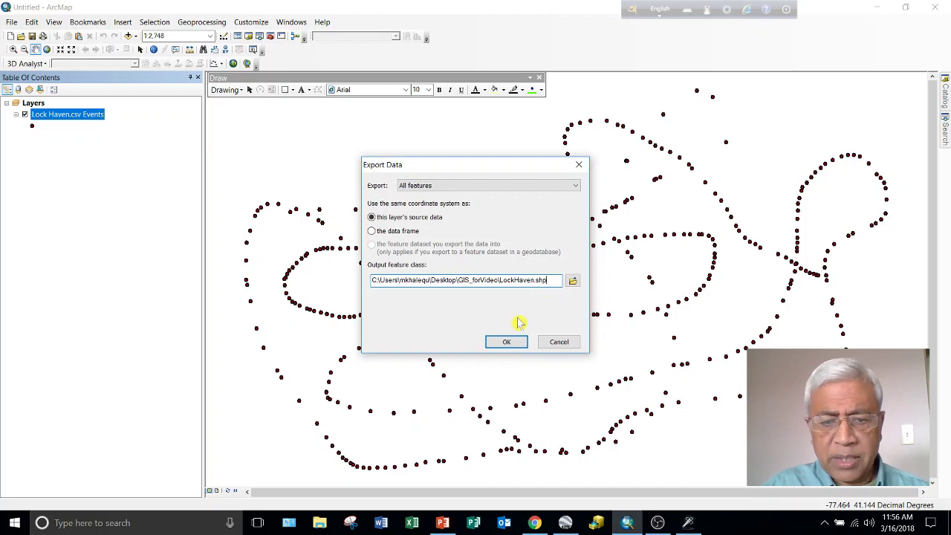
pyautogui.click(505, 344)
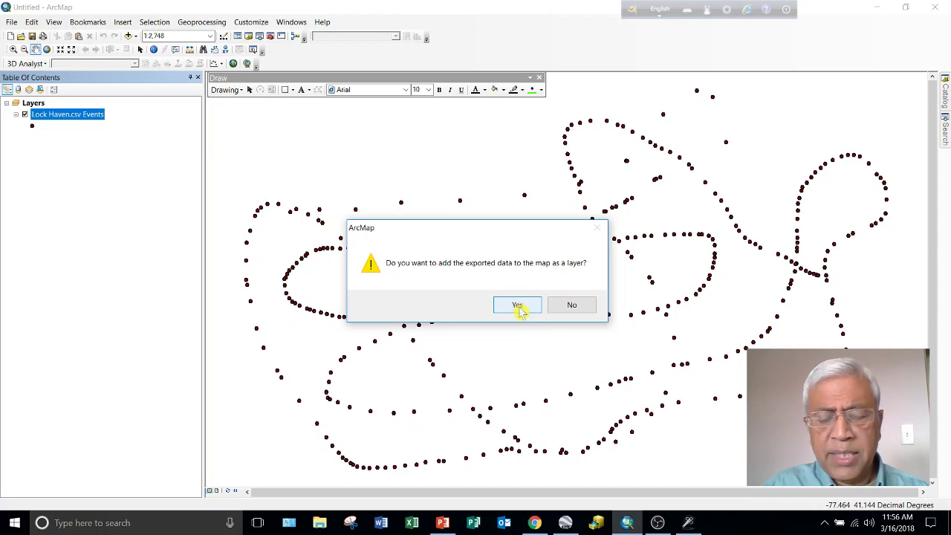
pyautogui.click(518, 306)
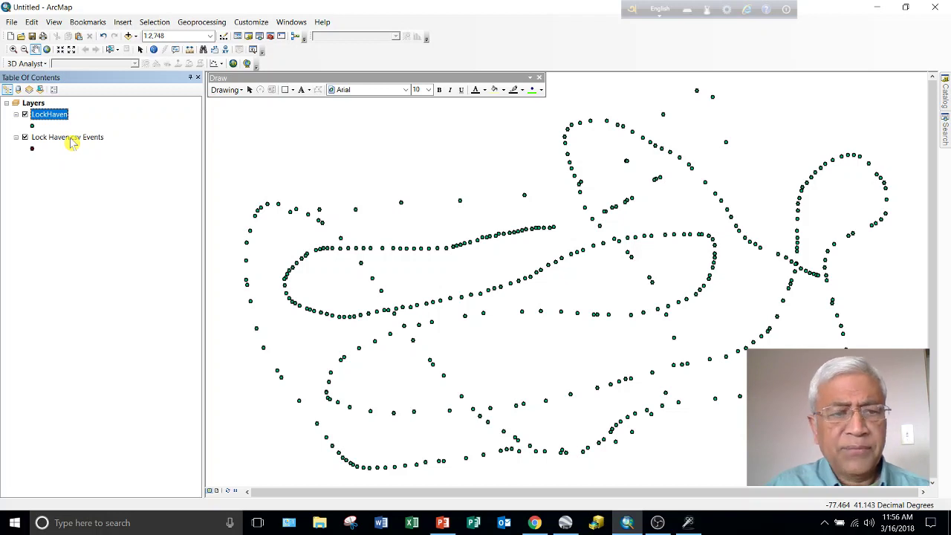
# Remove the Lock Haven.csv Events layer and open the LockHaven layer's attribute table.
pyautogui.rightClick(72, 141)
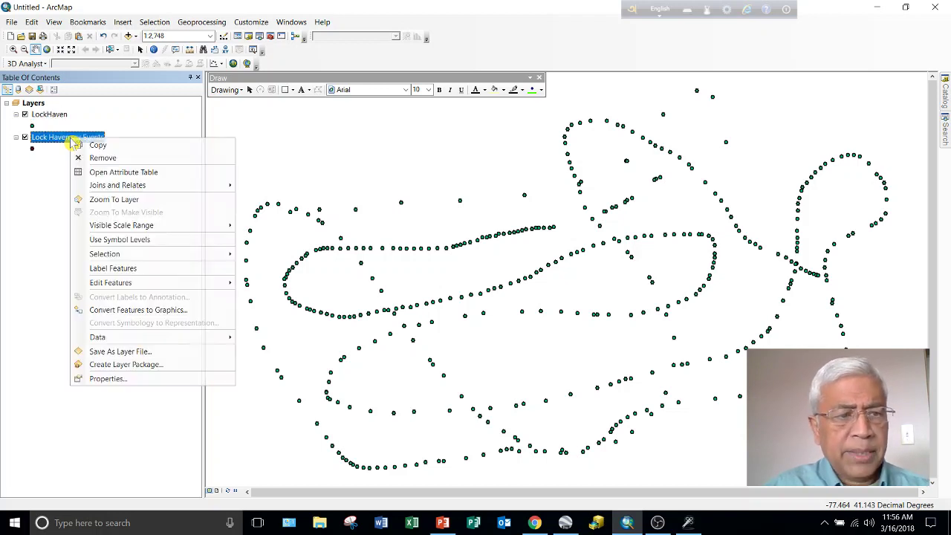
pyautogui.click(107, 158)
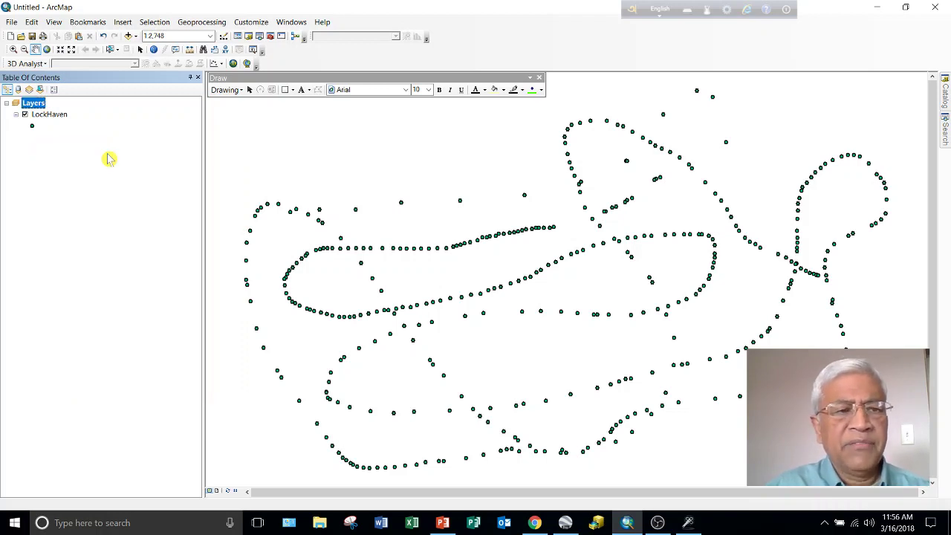
pyautogui.click(49, 115)
pyautogui.rightClick(49, 116)
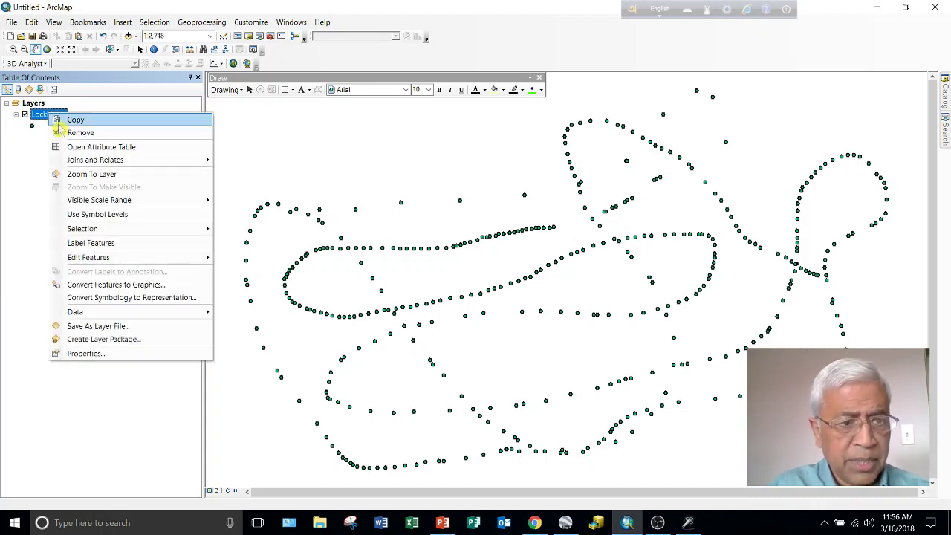
pyautogui.click(89, 147)
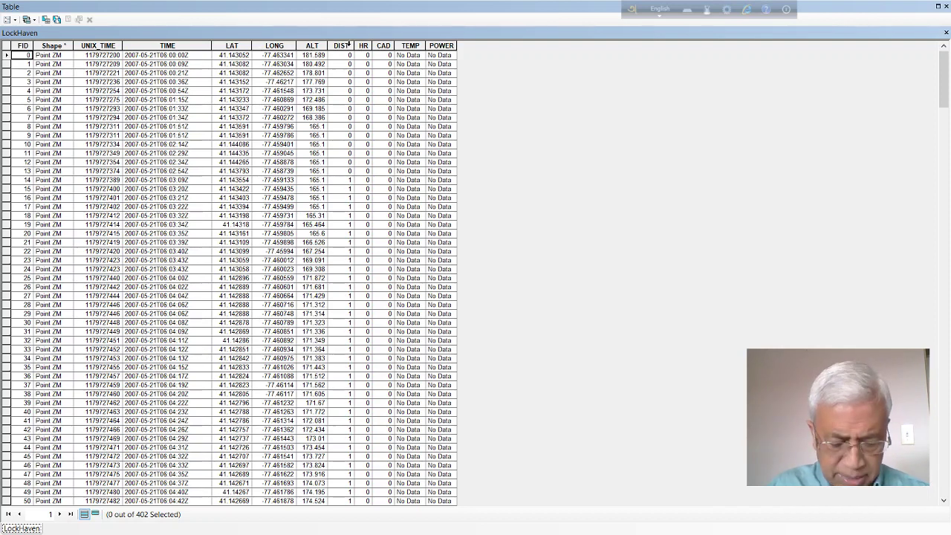
# Delete the DIST field from the LockHaven attribute table and close the table.
pyautogui.click(349, 45)
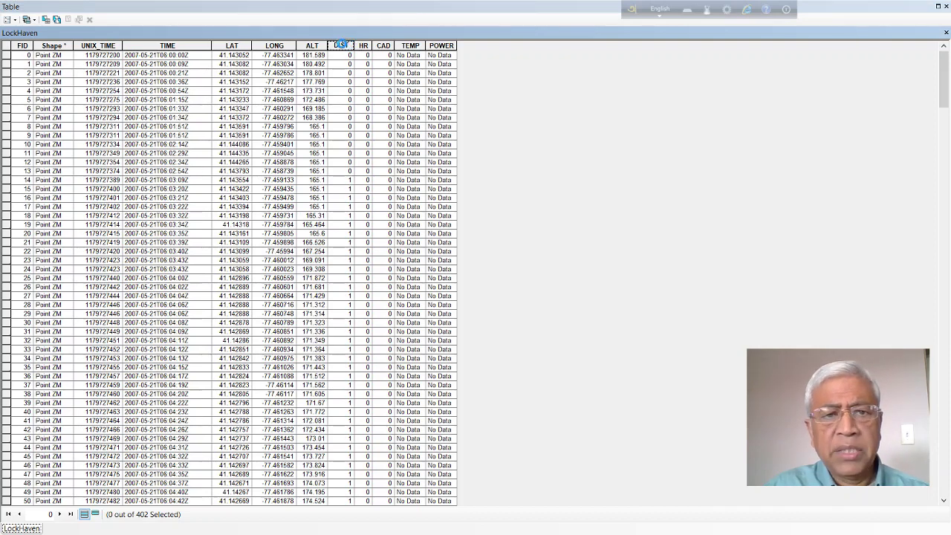
pyautogui.rightClick(341, 46)
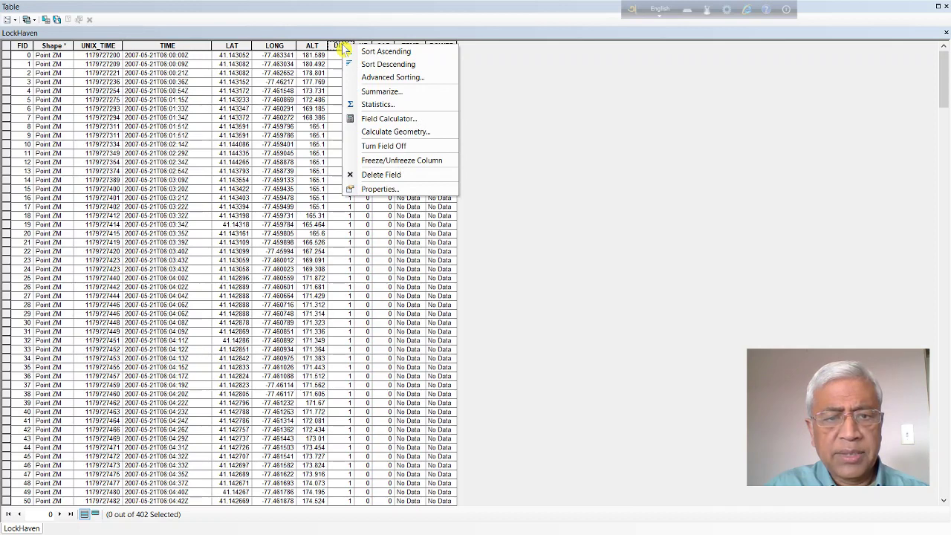
pyautogui.click(378, 175)
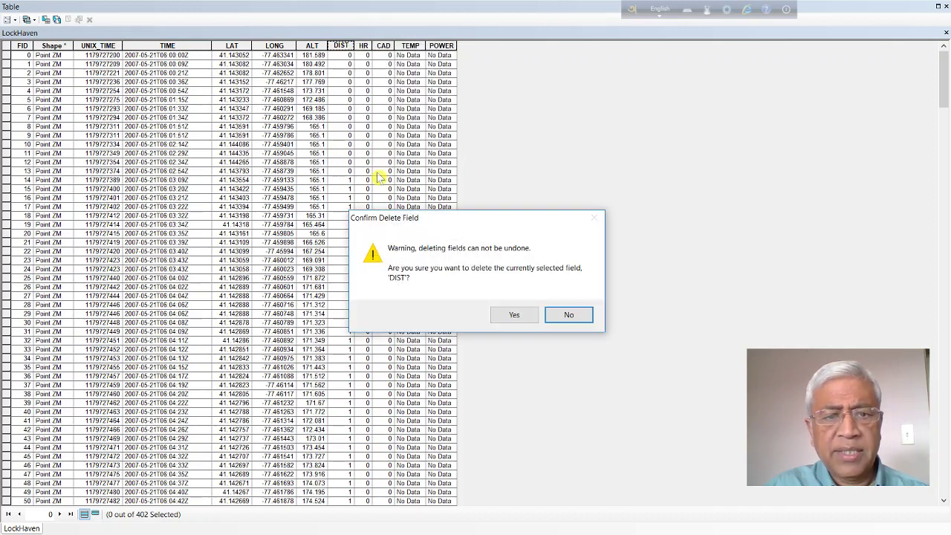
pyautogui.click(525, 316)
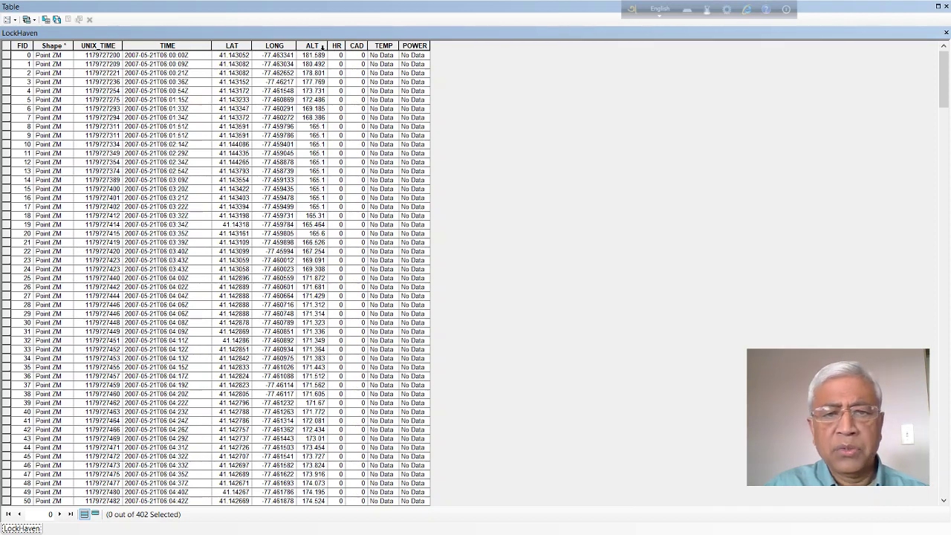
pyautogui.click(946, 6)
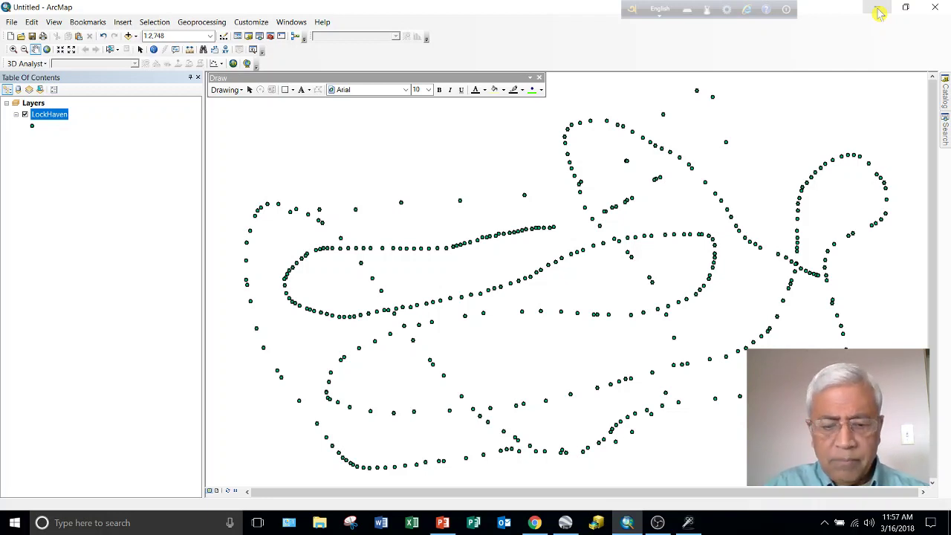
# Switch to PowerPoint to show the Flow Chart slide (slide 3).
pyautogui.click(442, 523)
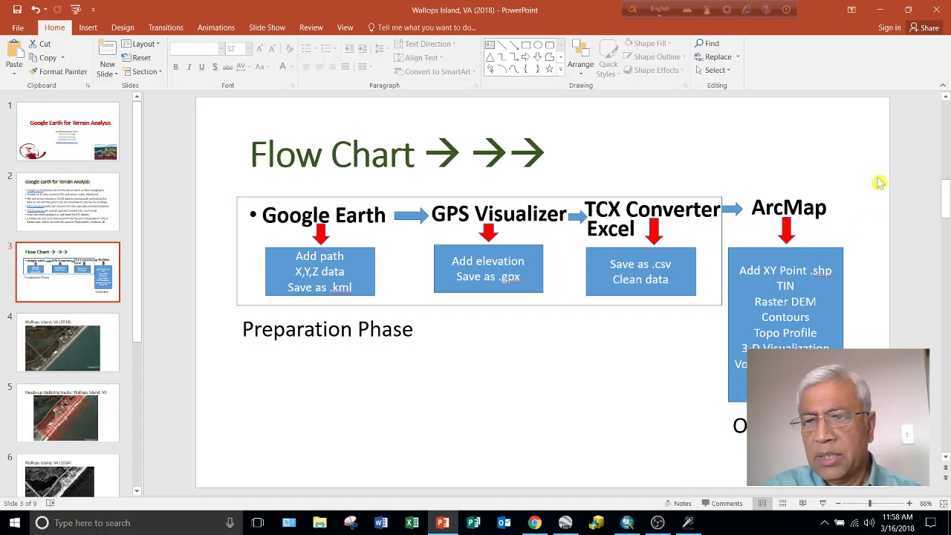
# Minimize PowerPoint to bring the ArcMap map with the LockHaven points back into view.
pyautogui.click(879, 12)
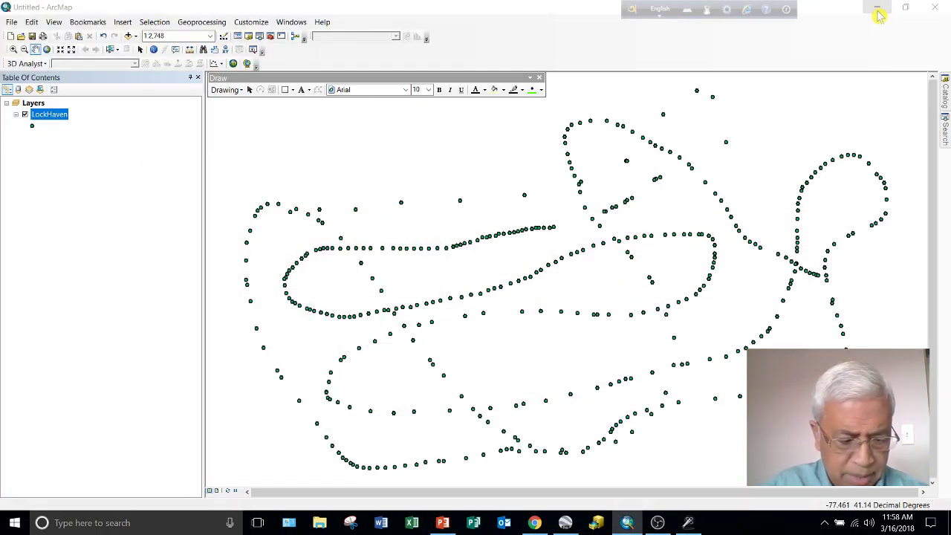